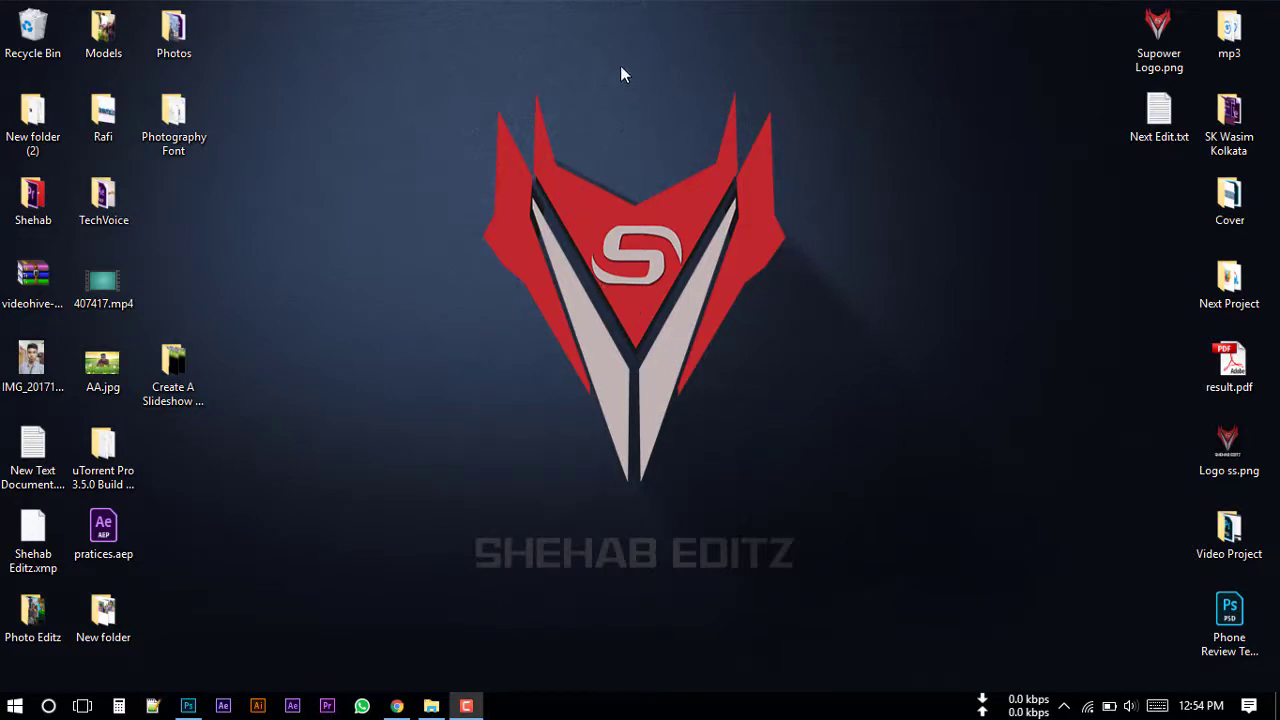
- Refresh the desktop and select both font files in the Photography Font folder
right_click(603, 7)
left_click(700, 54)
double_click(174, 120)
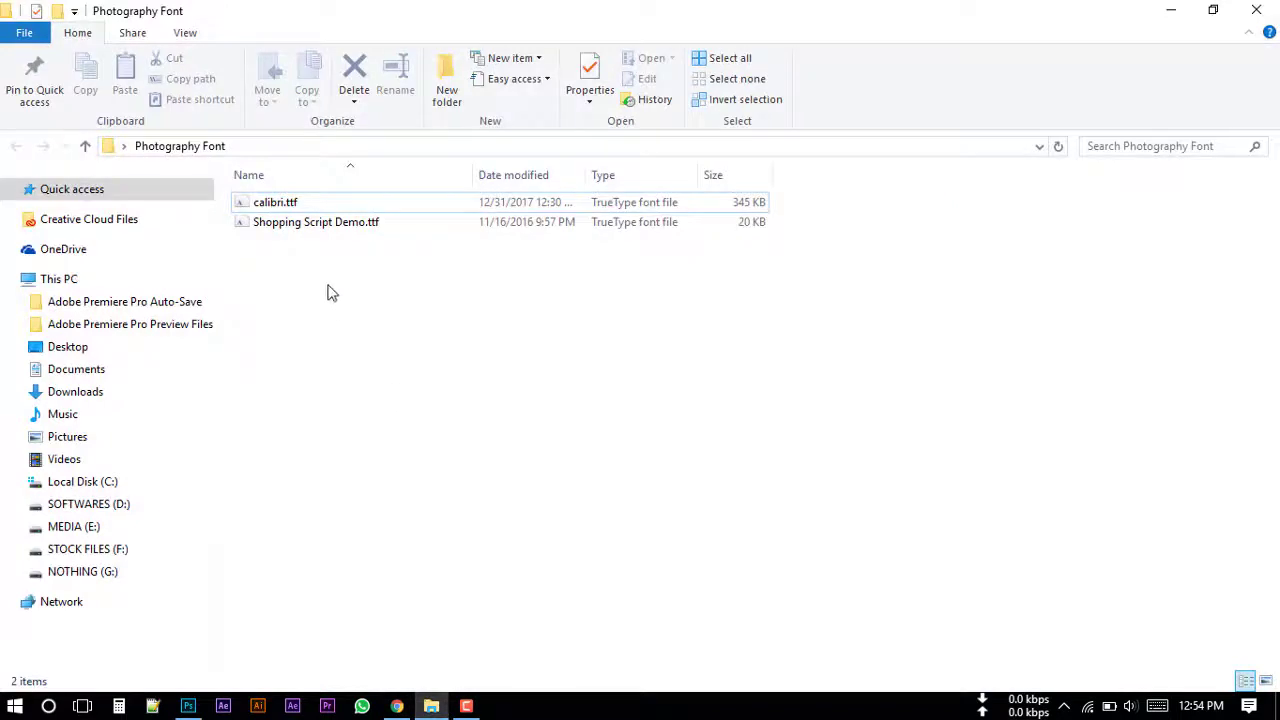
left_click_drag(320, 272, 300, 200)
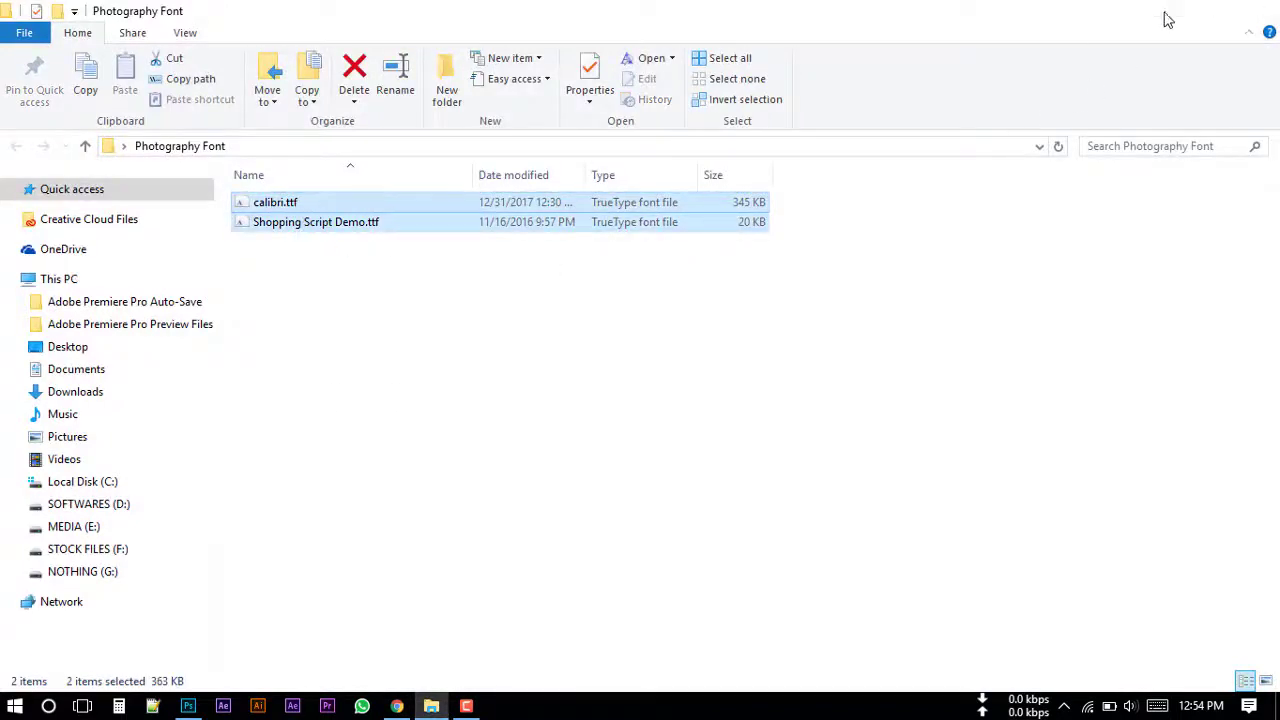
left_click(1168, 12)
right_click(582, 8)
left_click(641, 53)
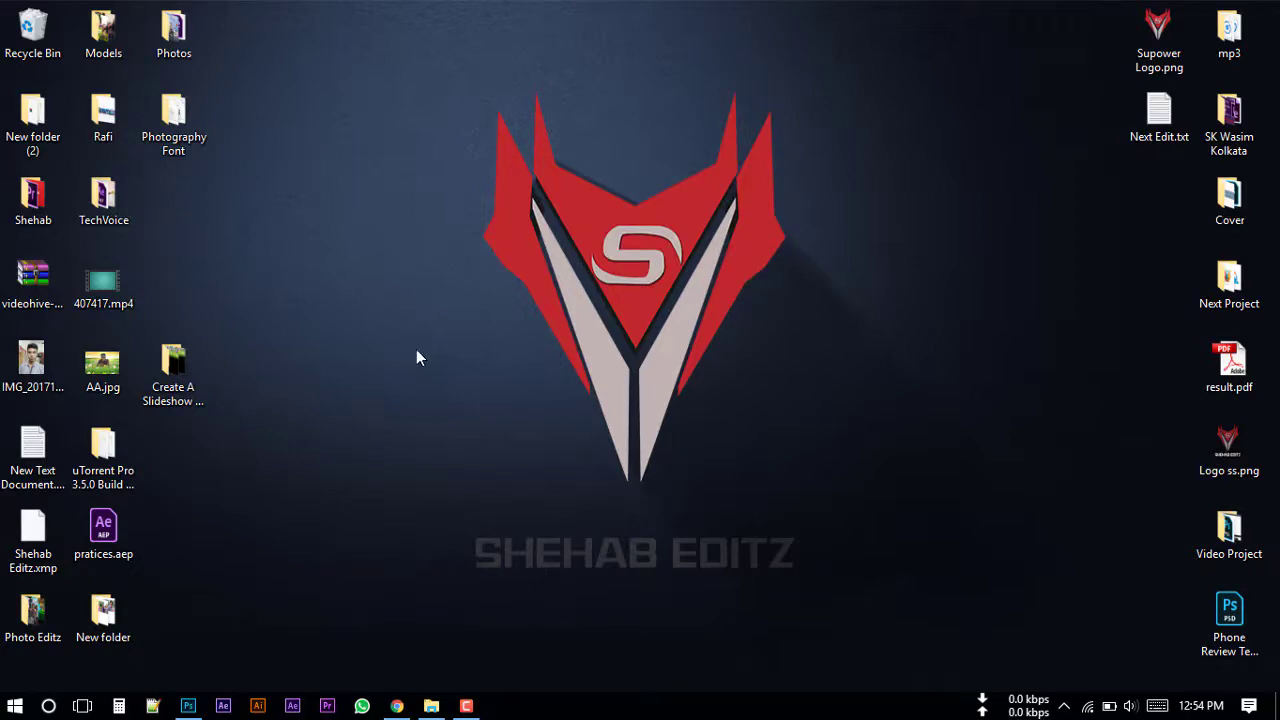
- In Photoshop, preview the logo on the three photo tabs, then return to Untitled-1
left_click(188, 705)
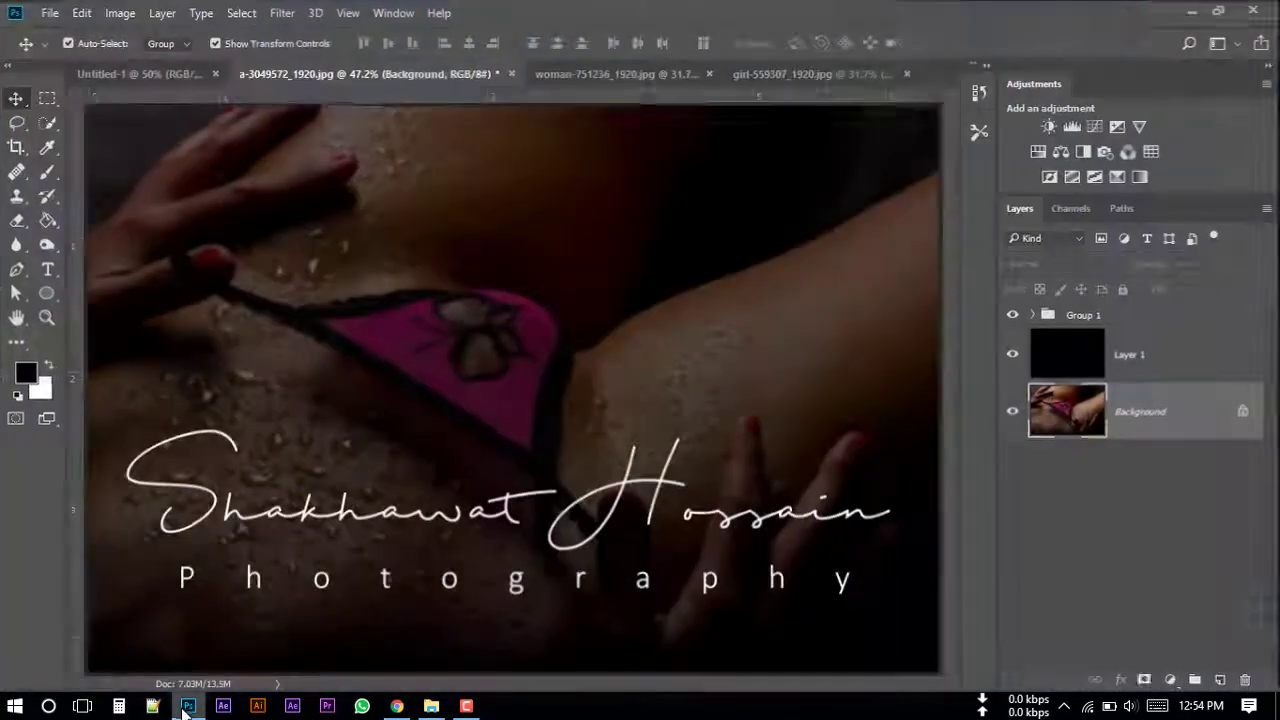
left_click(179, 82)
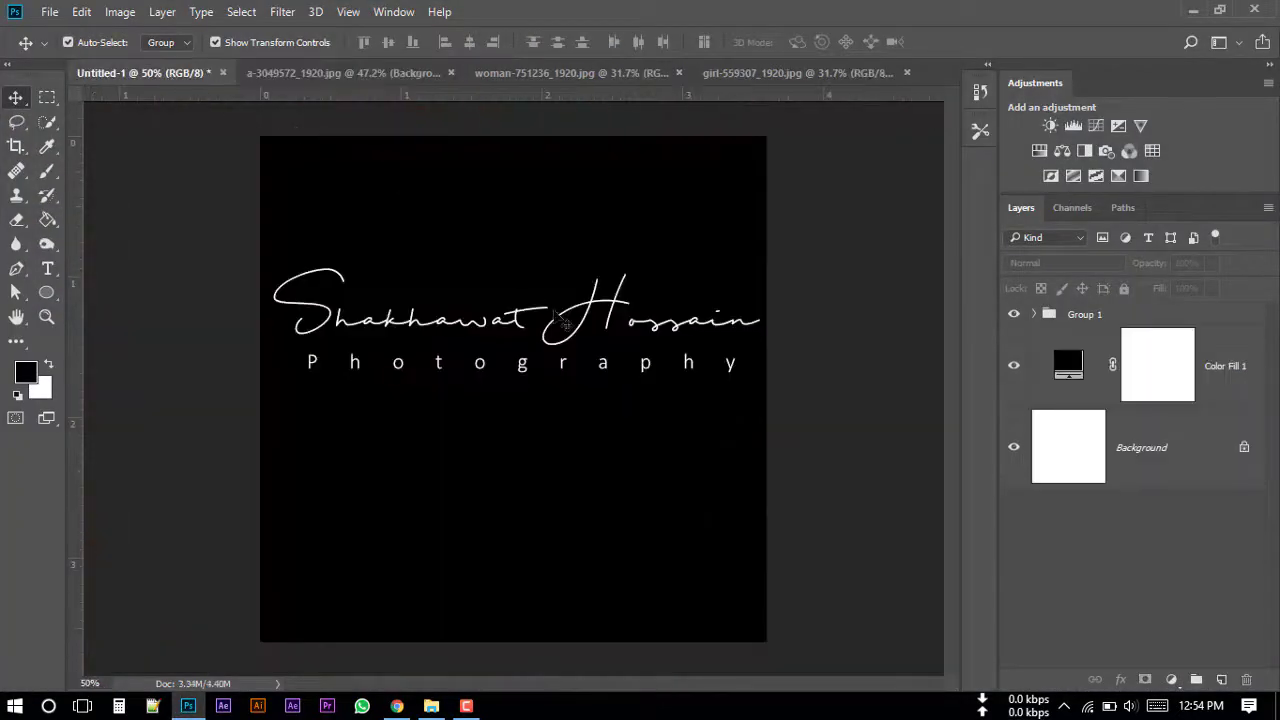
left_click(312, 76)
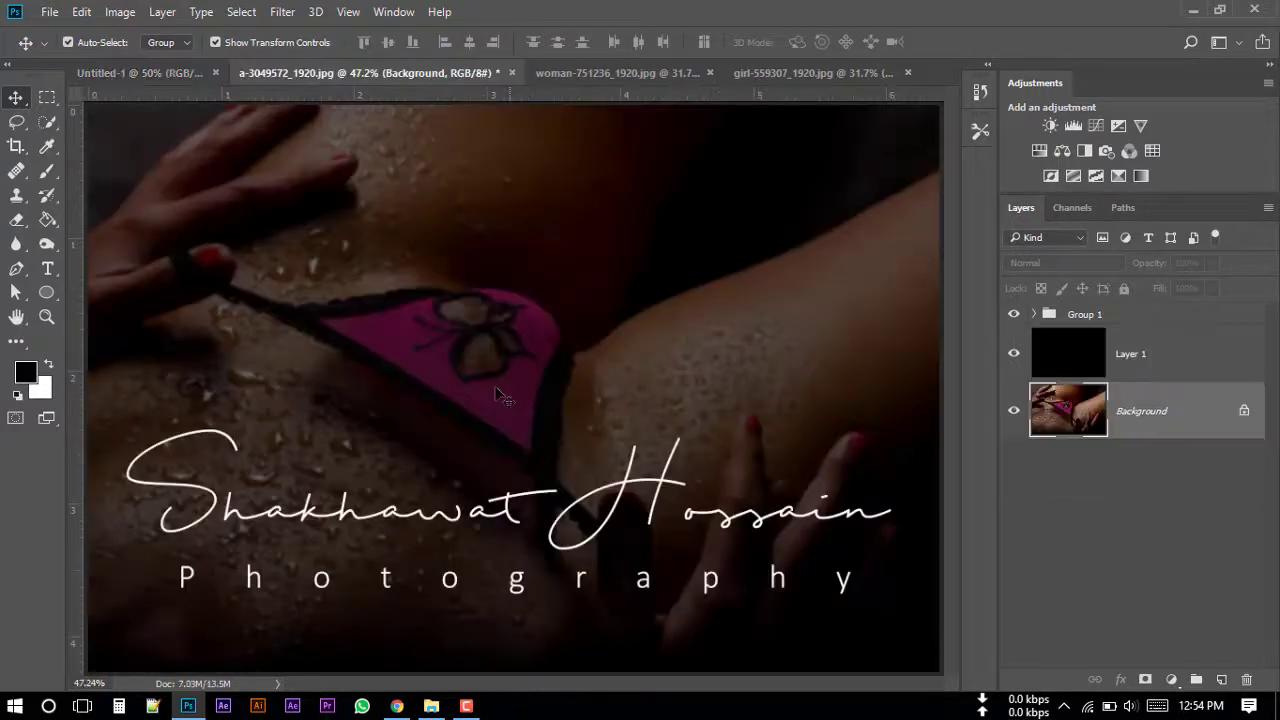
left_click(615, 73)
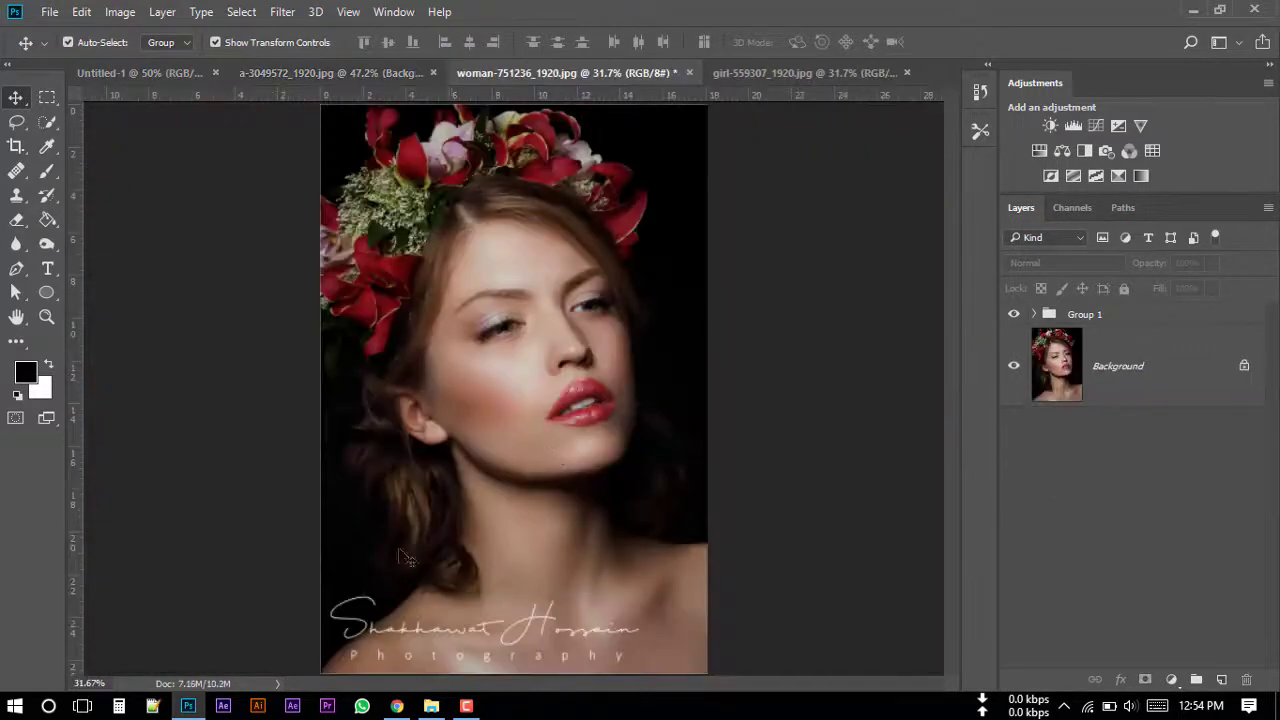
left_click(763, 72)
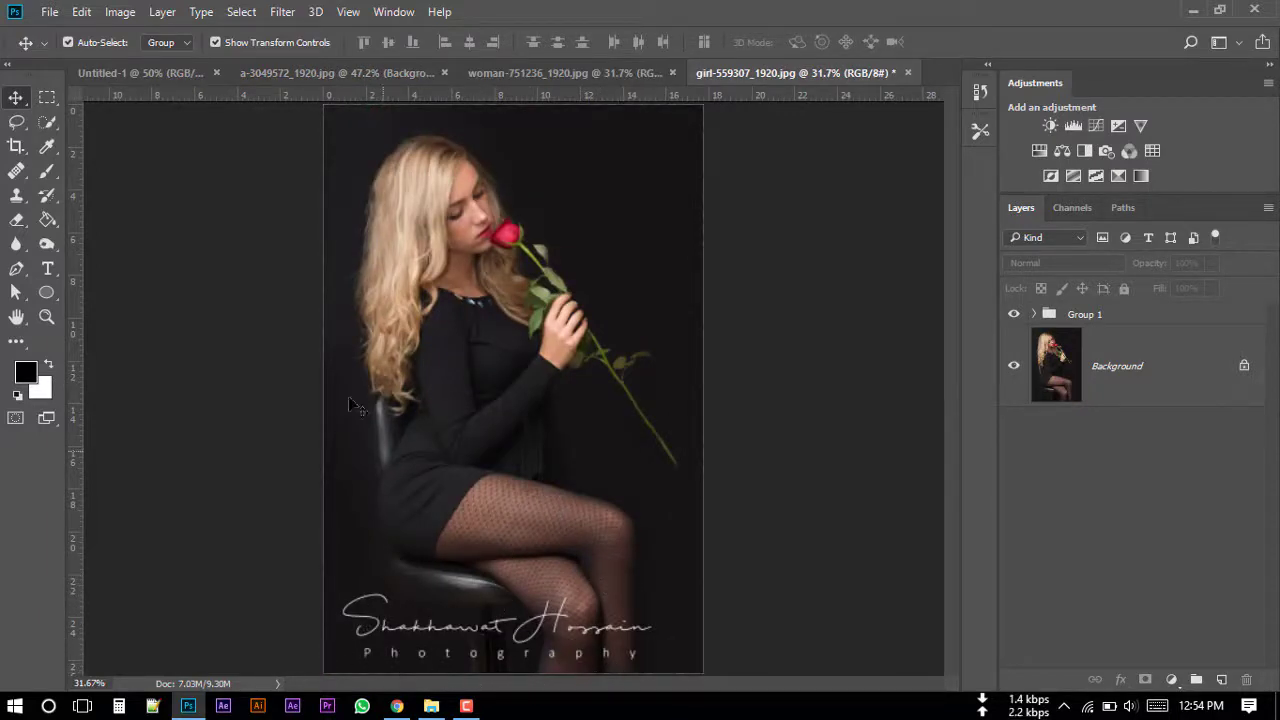
left_click(130, 78)
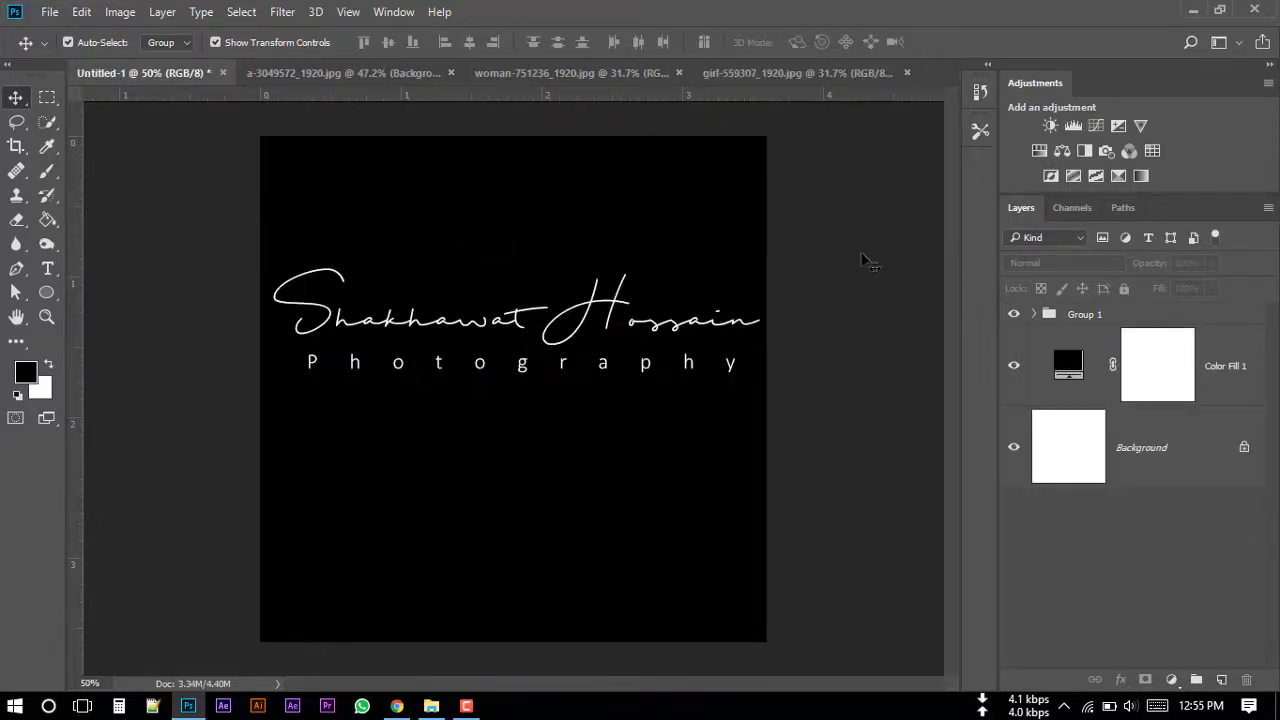
- Create a 1080 × 1080 px document with black background contents
left_click(52, 14)
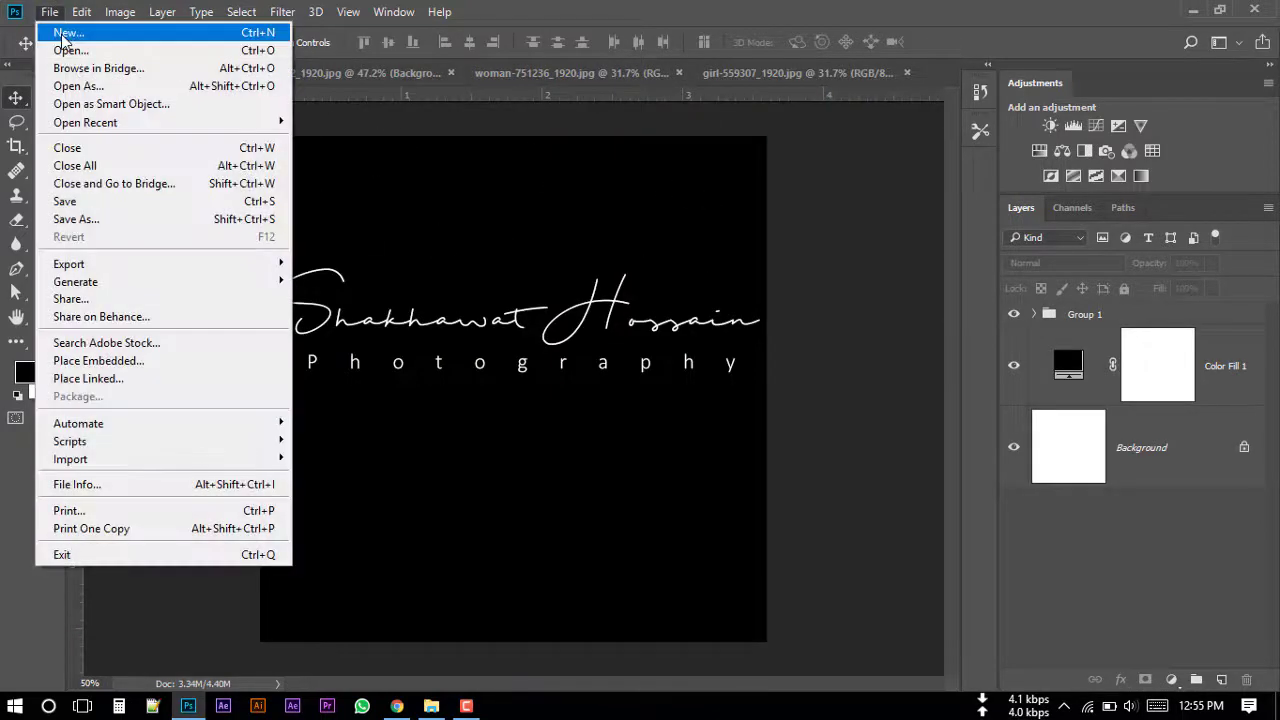
left_click(60, 30)
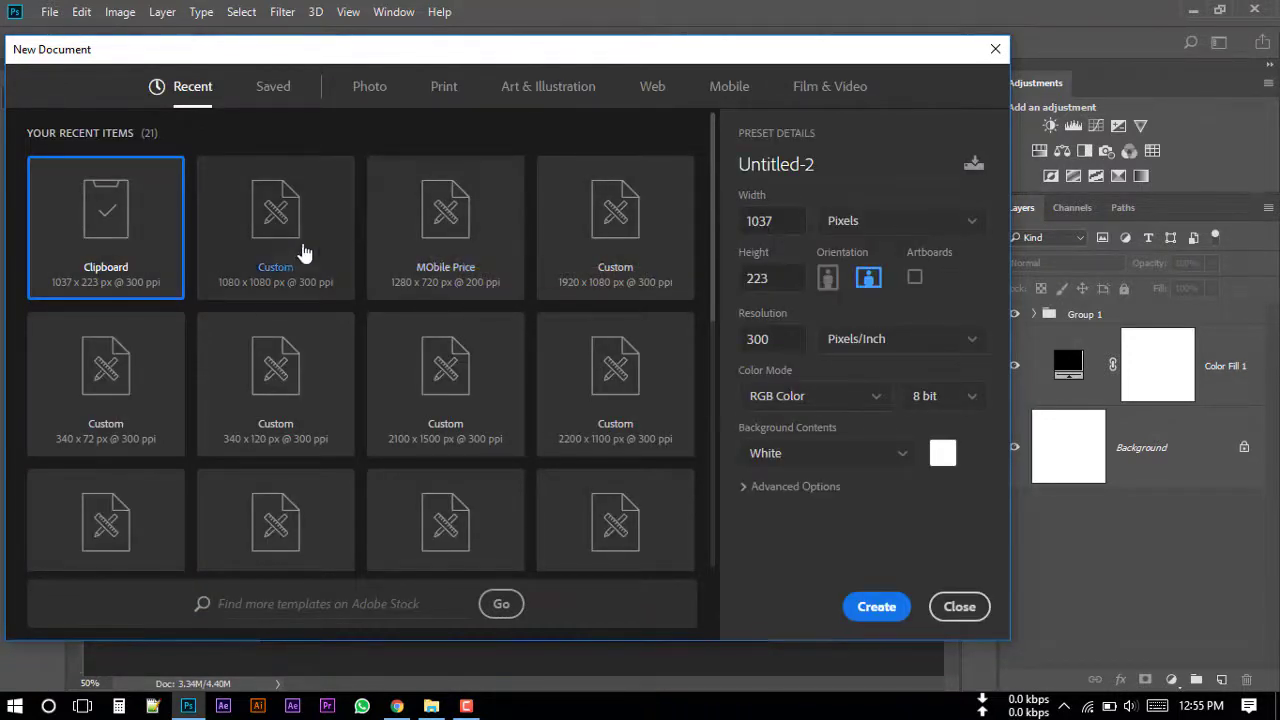
left_click(281, 252)
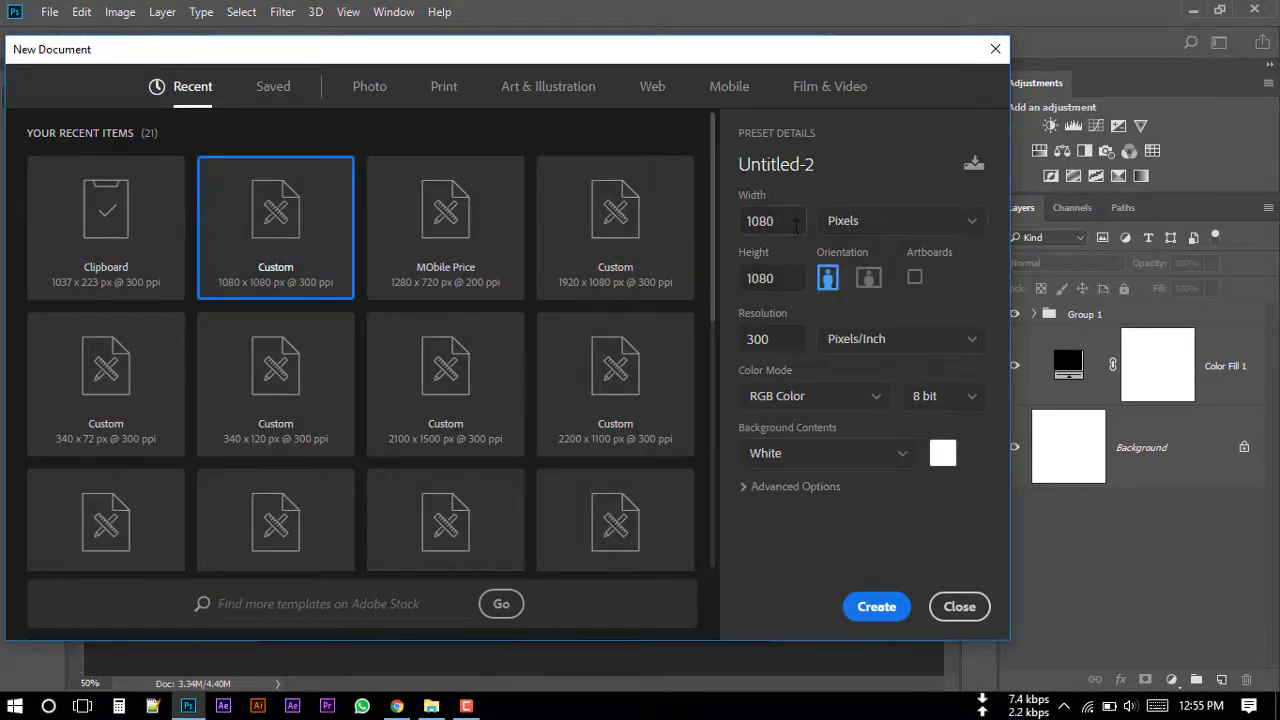
left_click(796, 224)
left_click(795, 280)
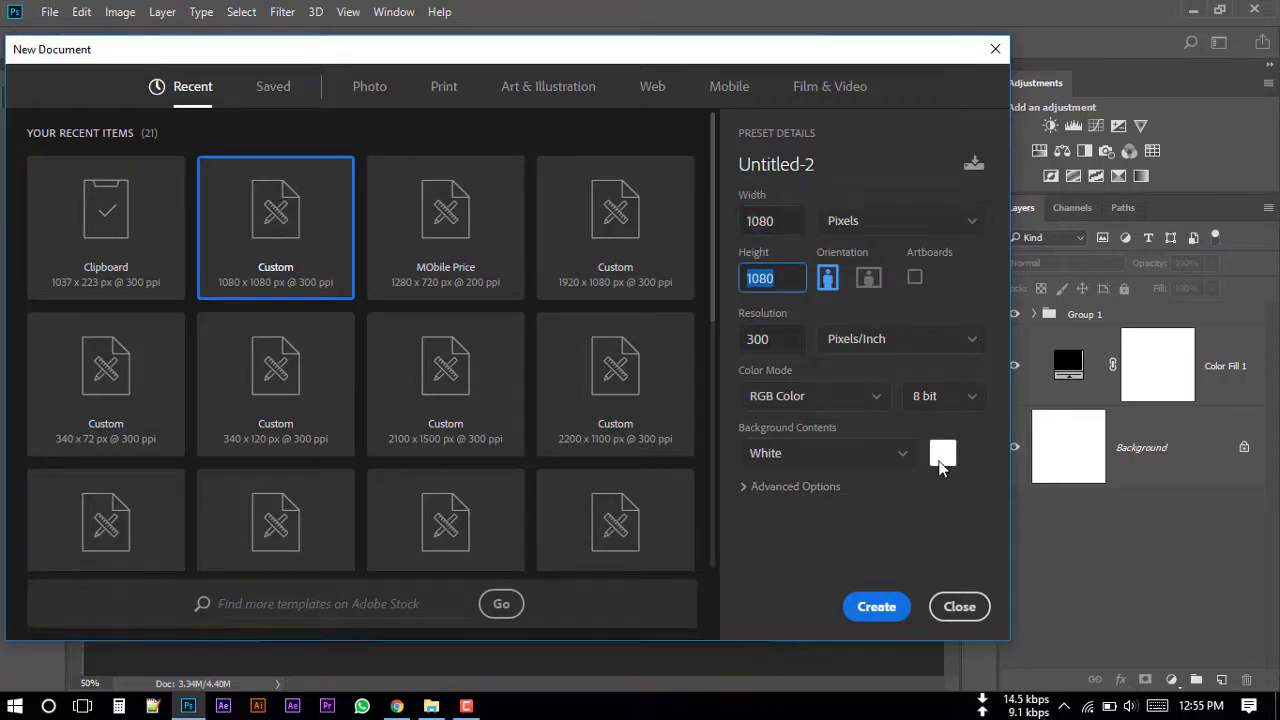
left_click(942, 453)
left_click_drag(918, 418, 729, 423)
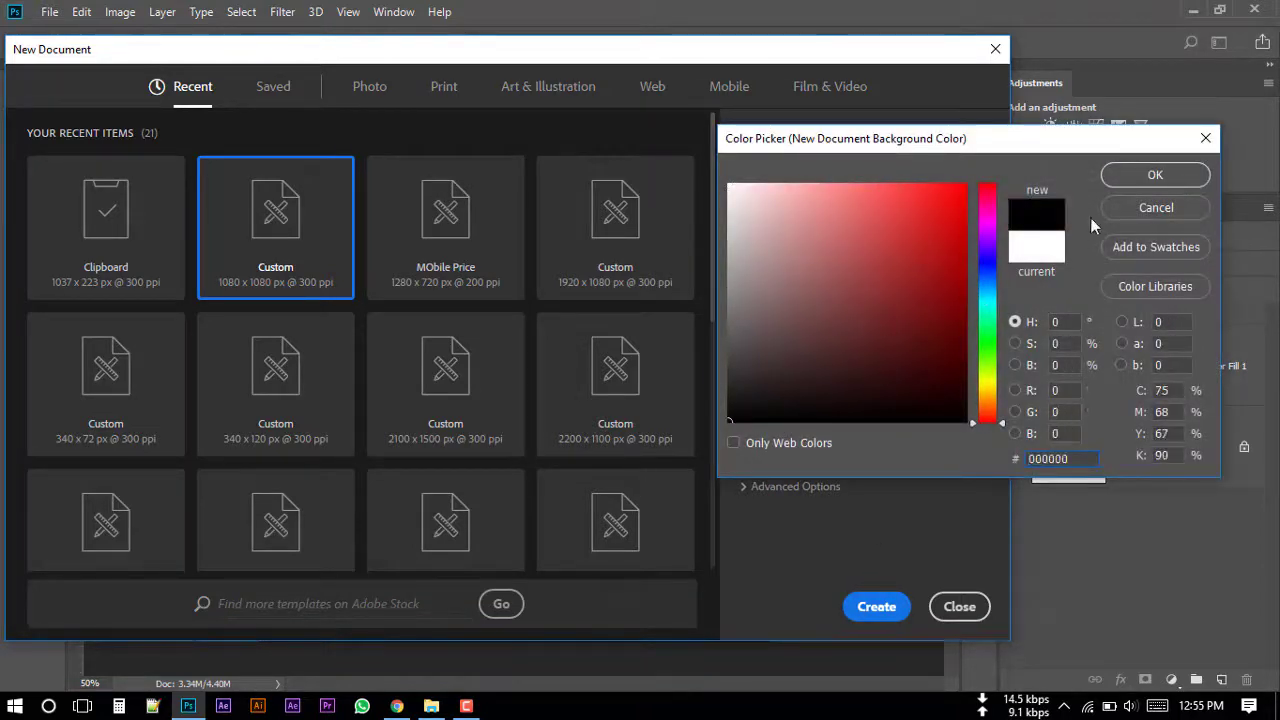
left_click(1192, 173)
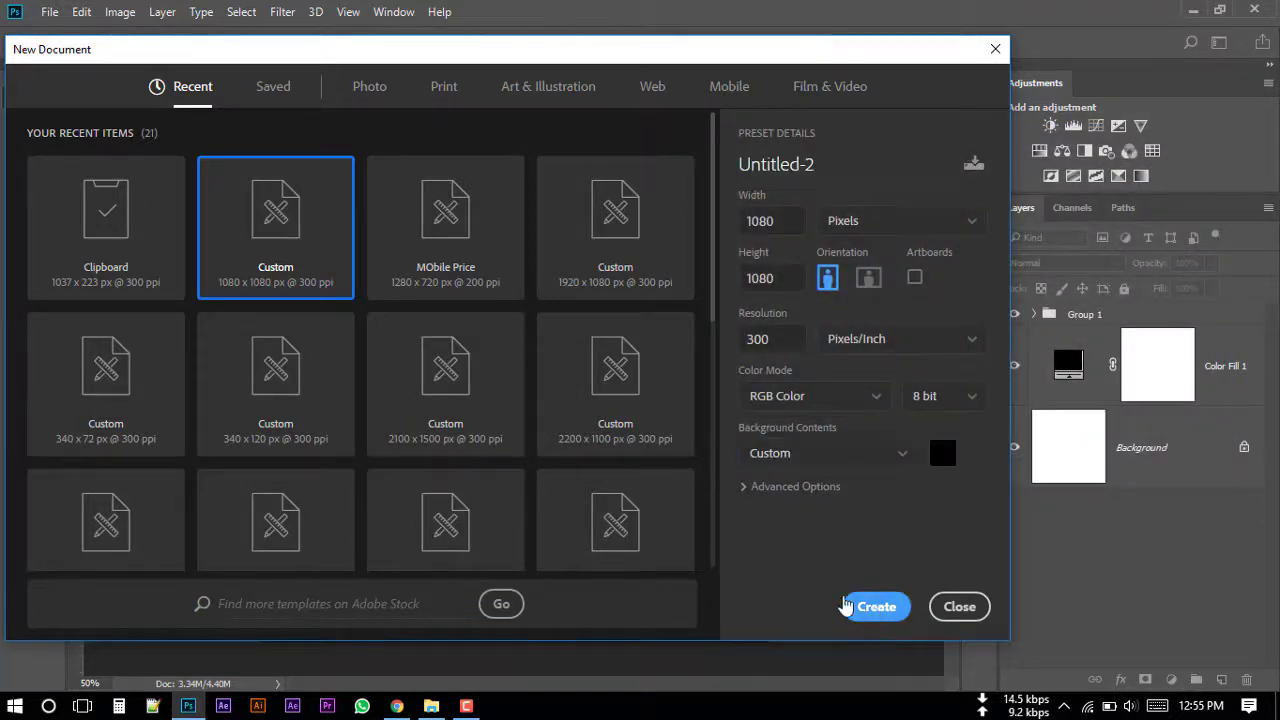
key("Return")
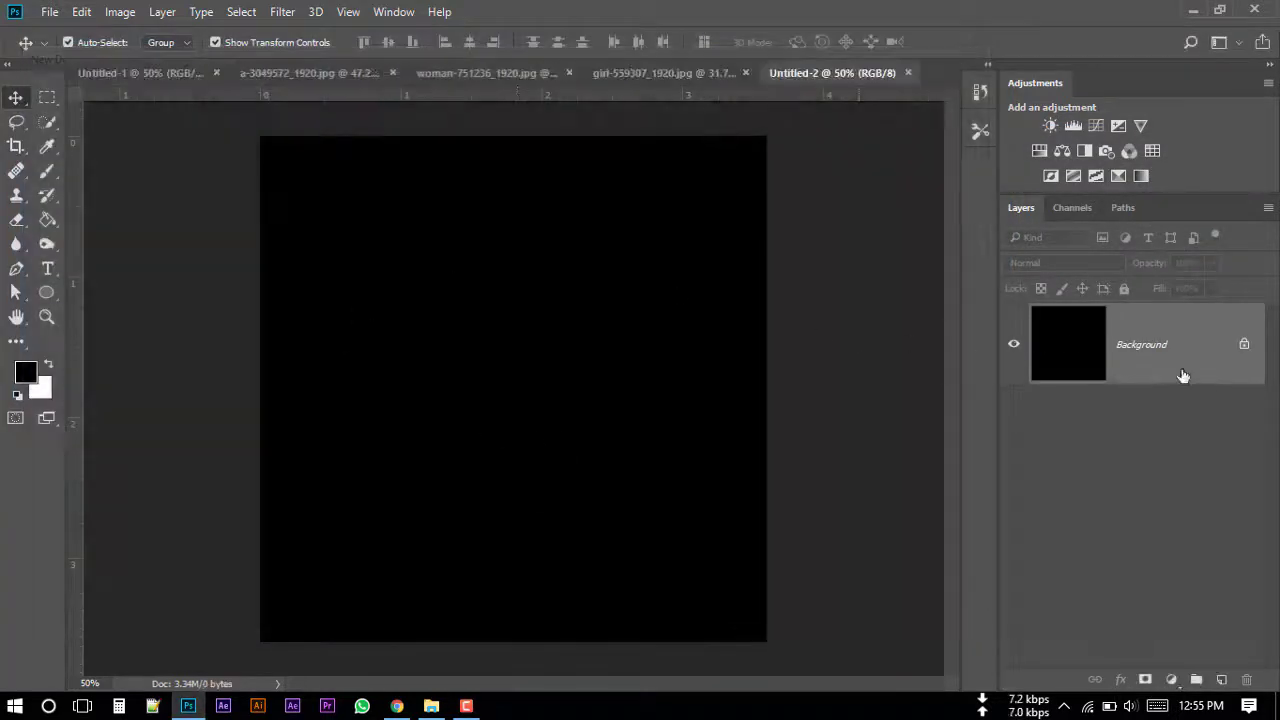
- With the Type tool, search the font list for 'shop' and select Shopping Script Demo
left_click(48, 270)
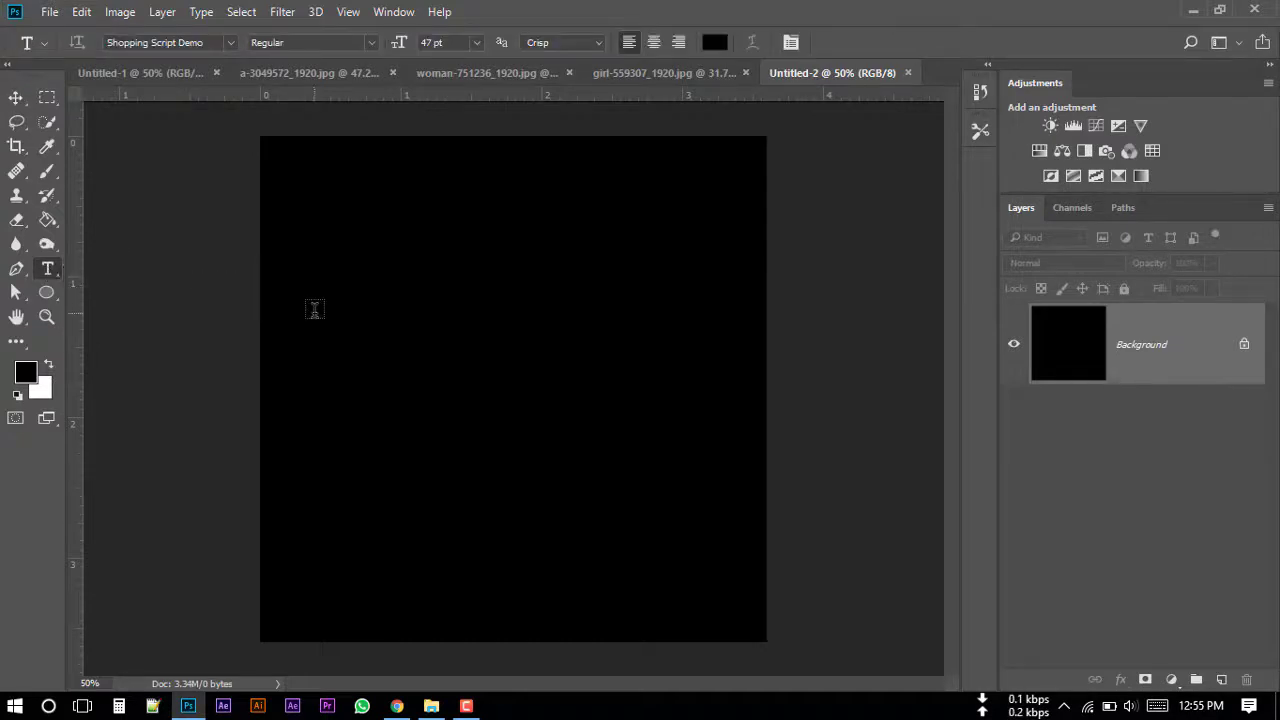
left_click(212, 42)
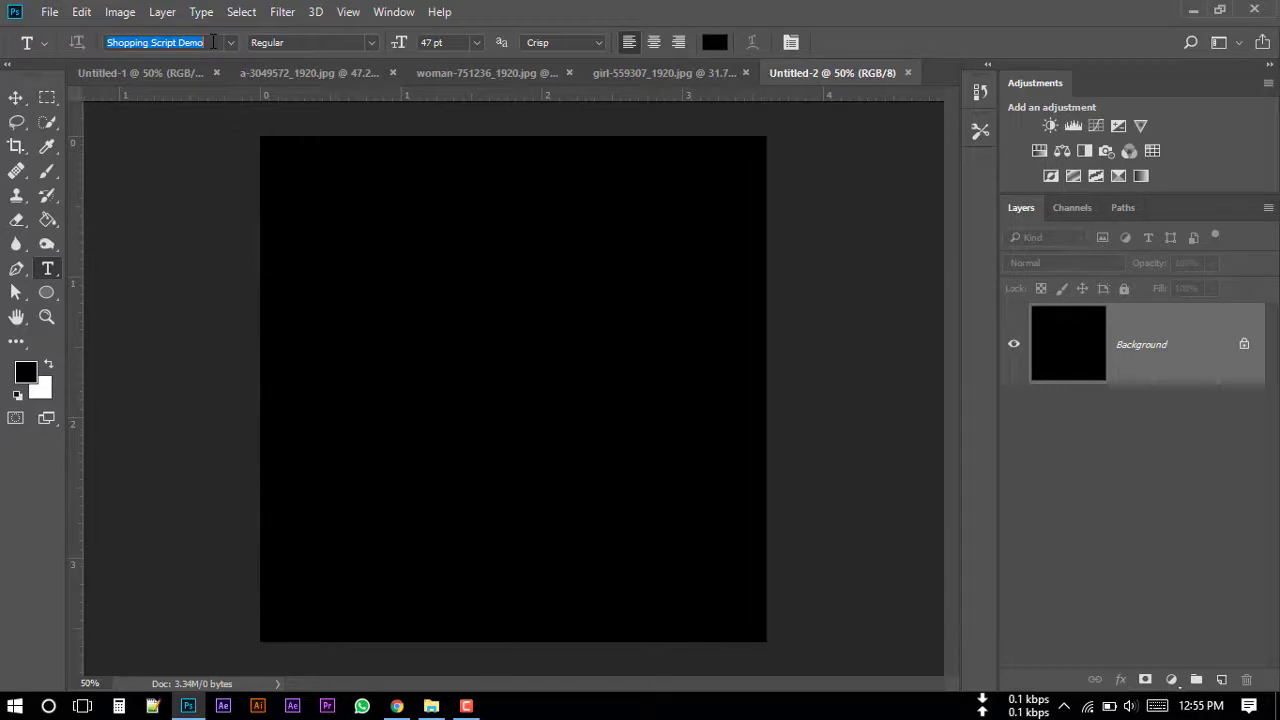
type("s")
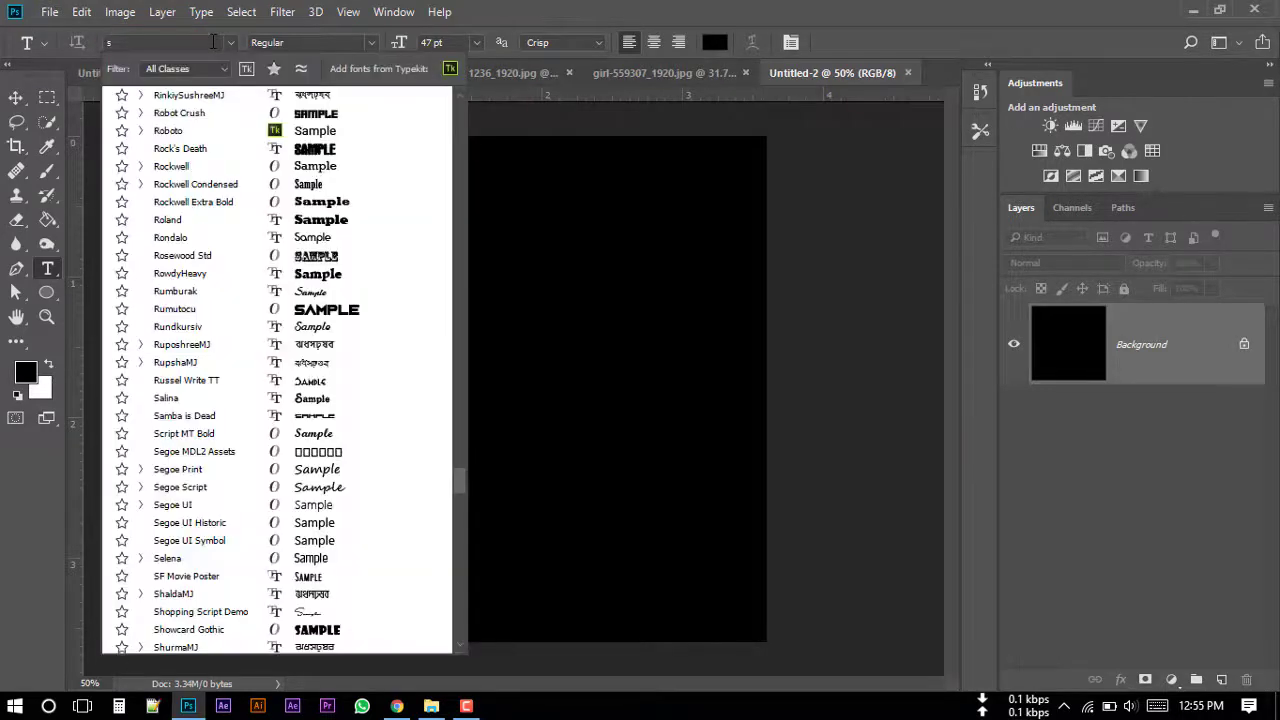
type("hopin")
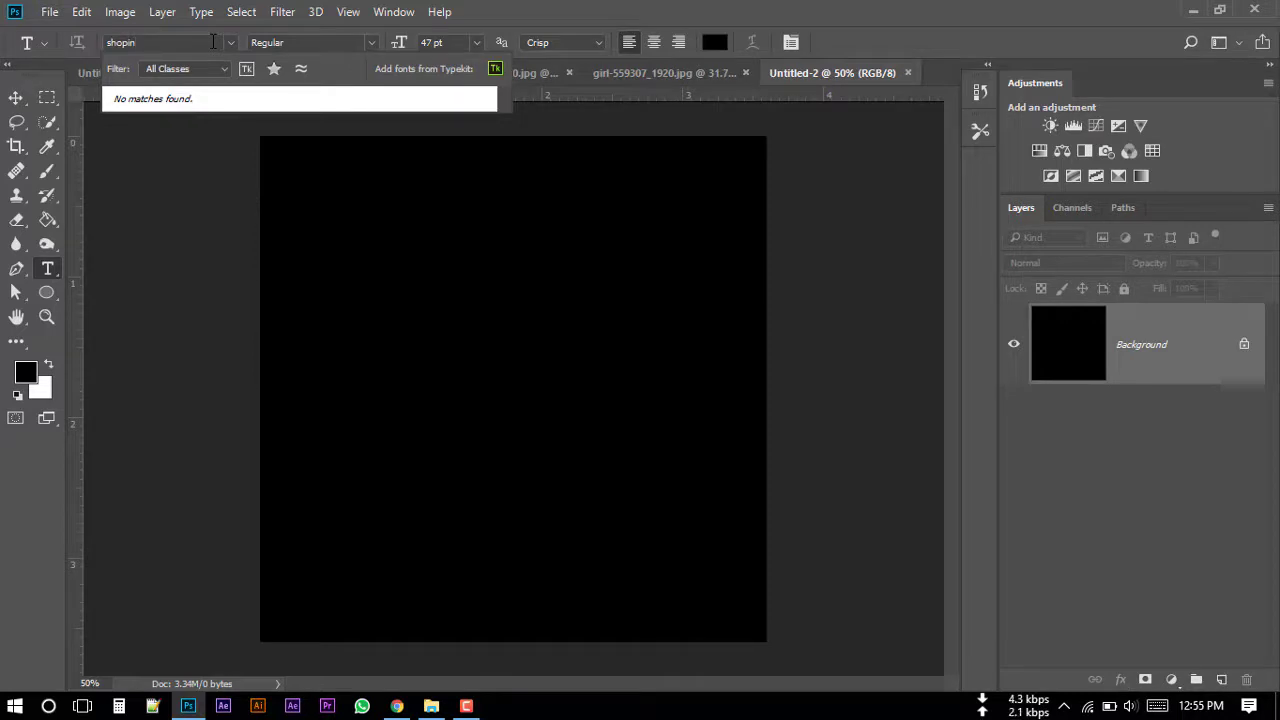
key("BackSpace")
key("BackSpace")
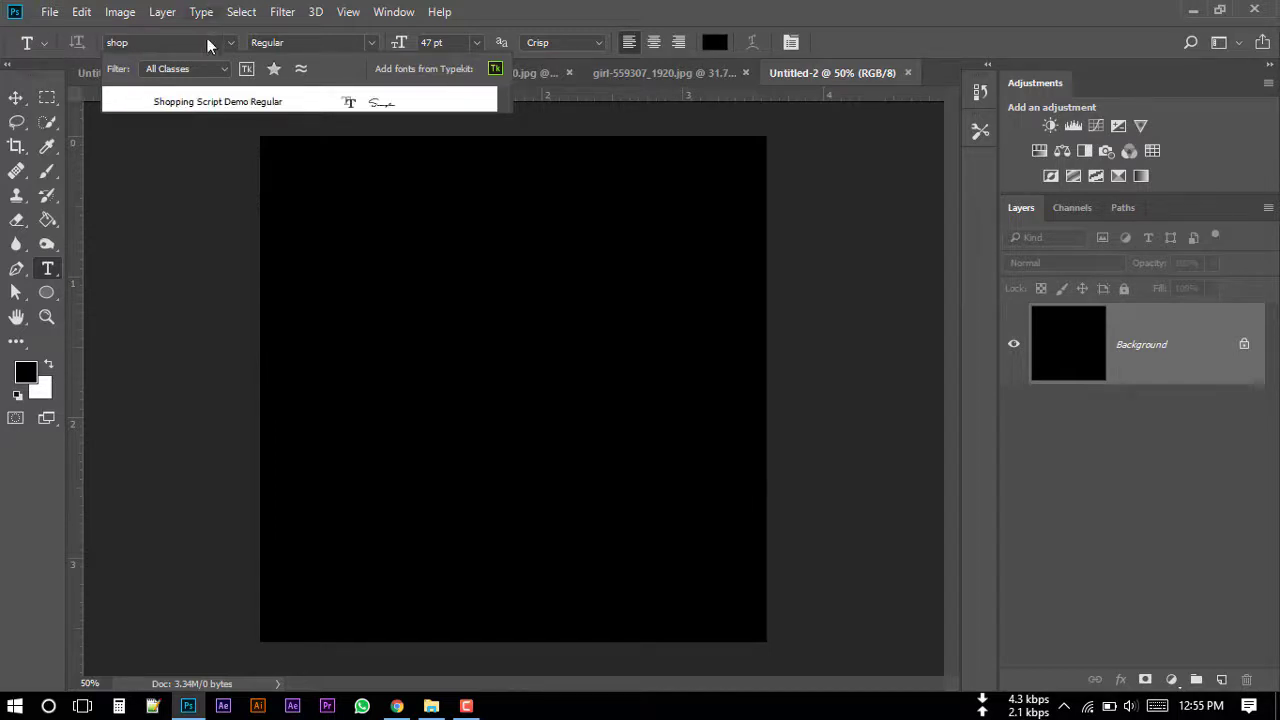
left_click(177, 101)
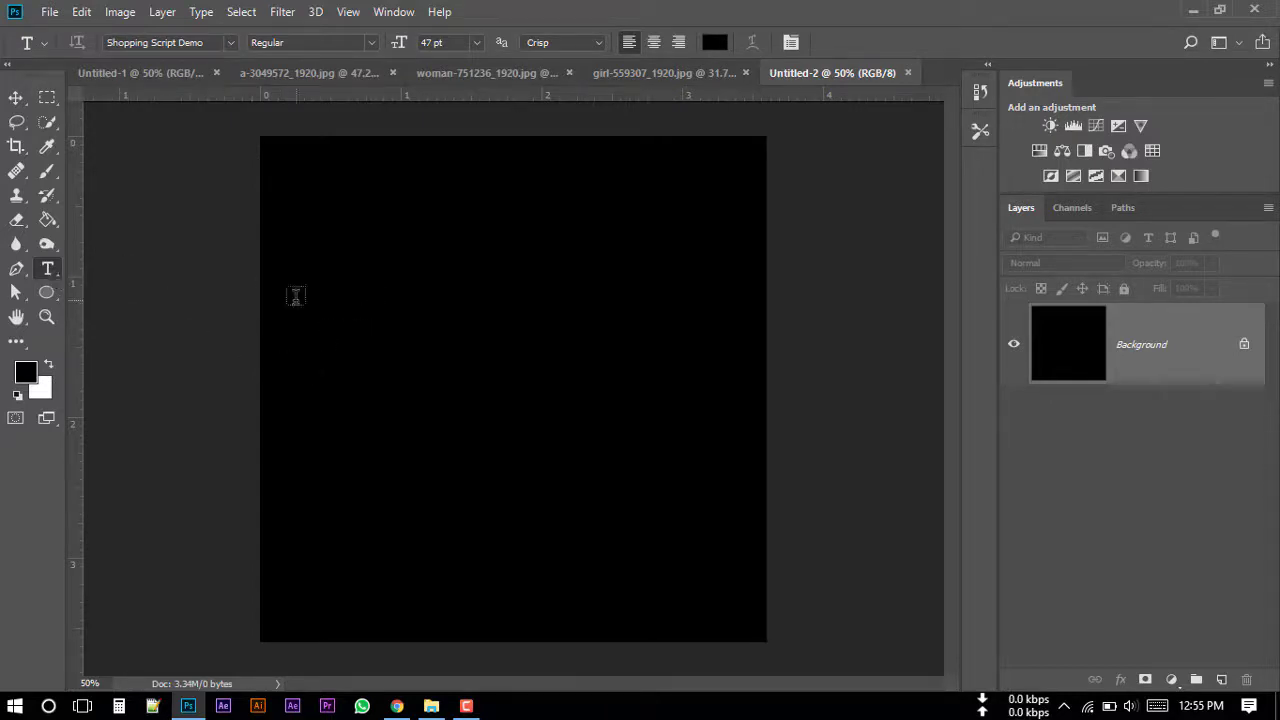
- Start a text line in the upper canvas and set its colour to white
left_click(295, 297)
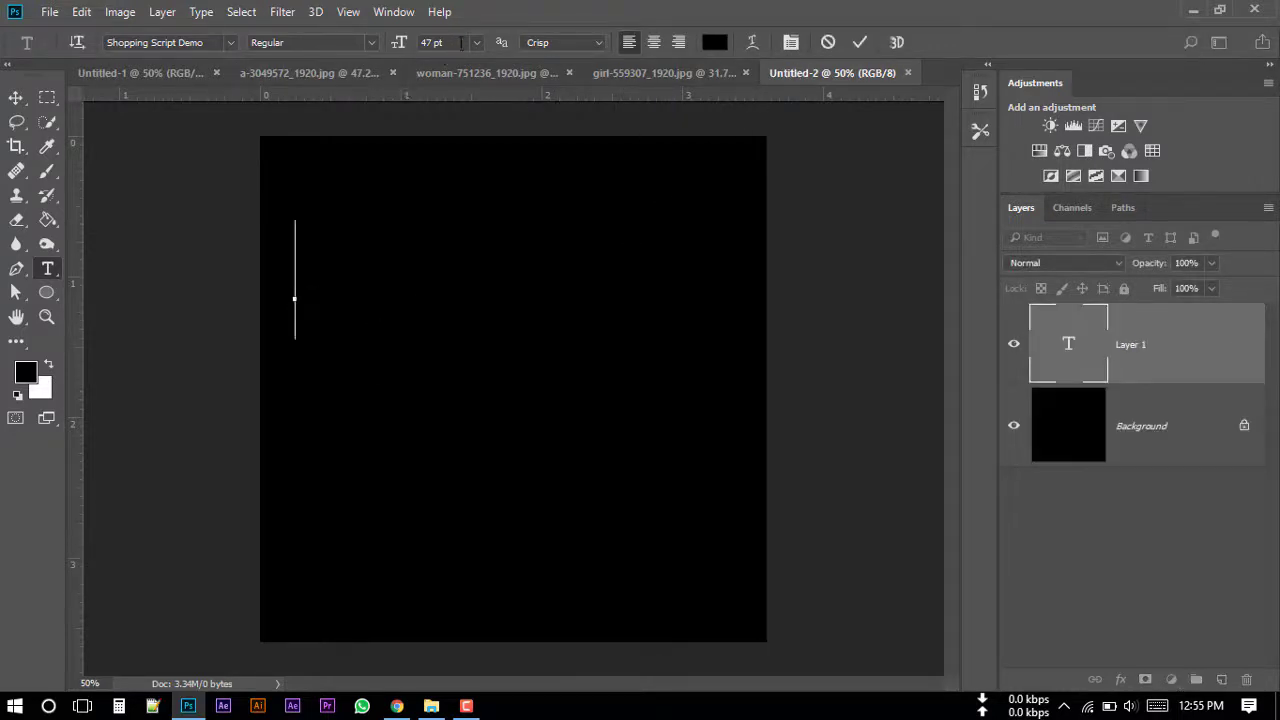
left_click_drag(460, 42, 381, 43)
left_click(295, 298)
key("ctrl+a")
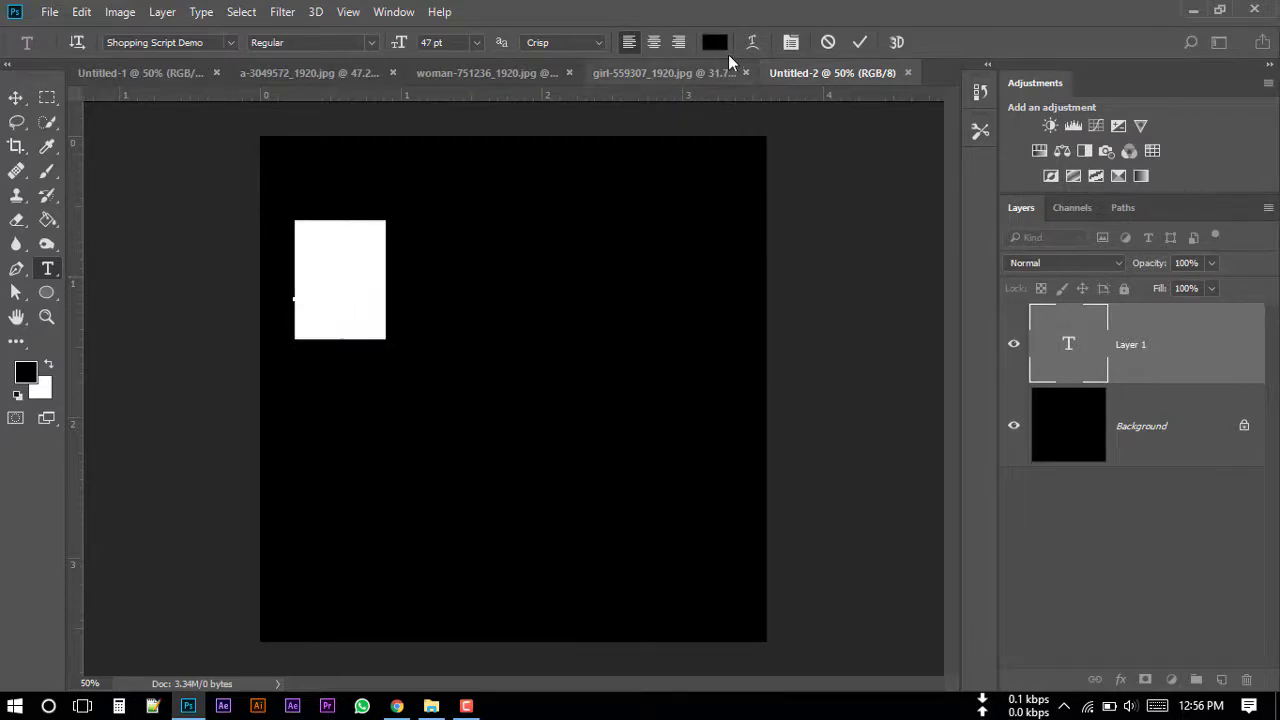
left_click(716, 42)
left_click_drag(812, 190, 729, 184)
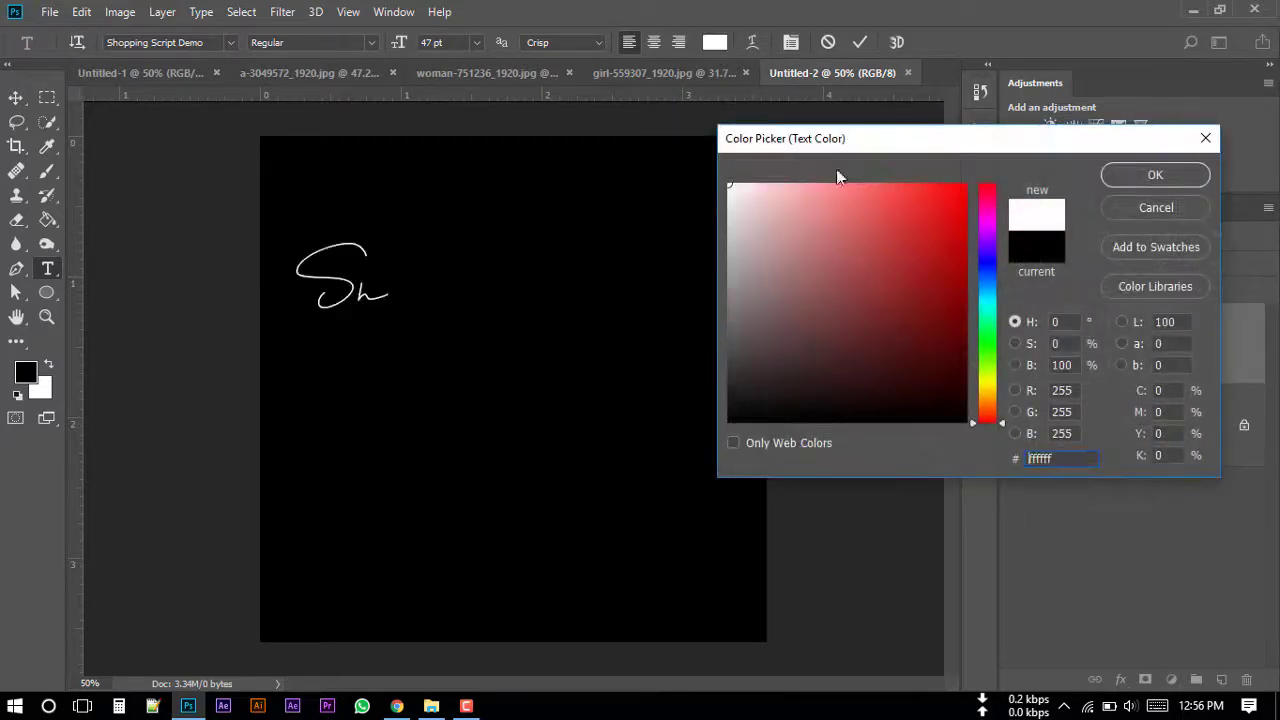
left_click(1155, 178)
left_click(410, 303)
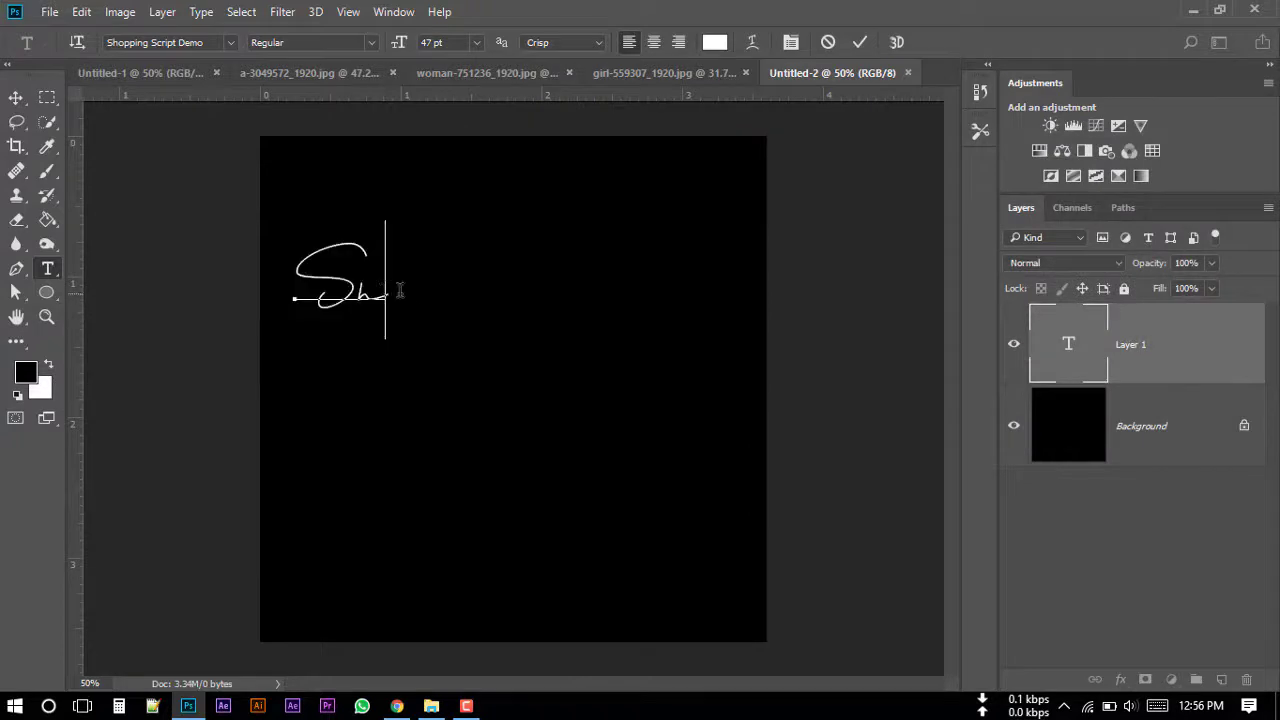
type("khawat ")
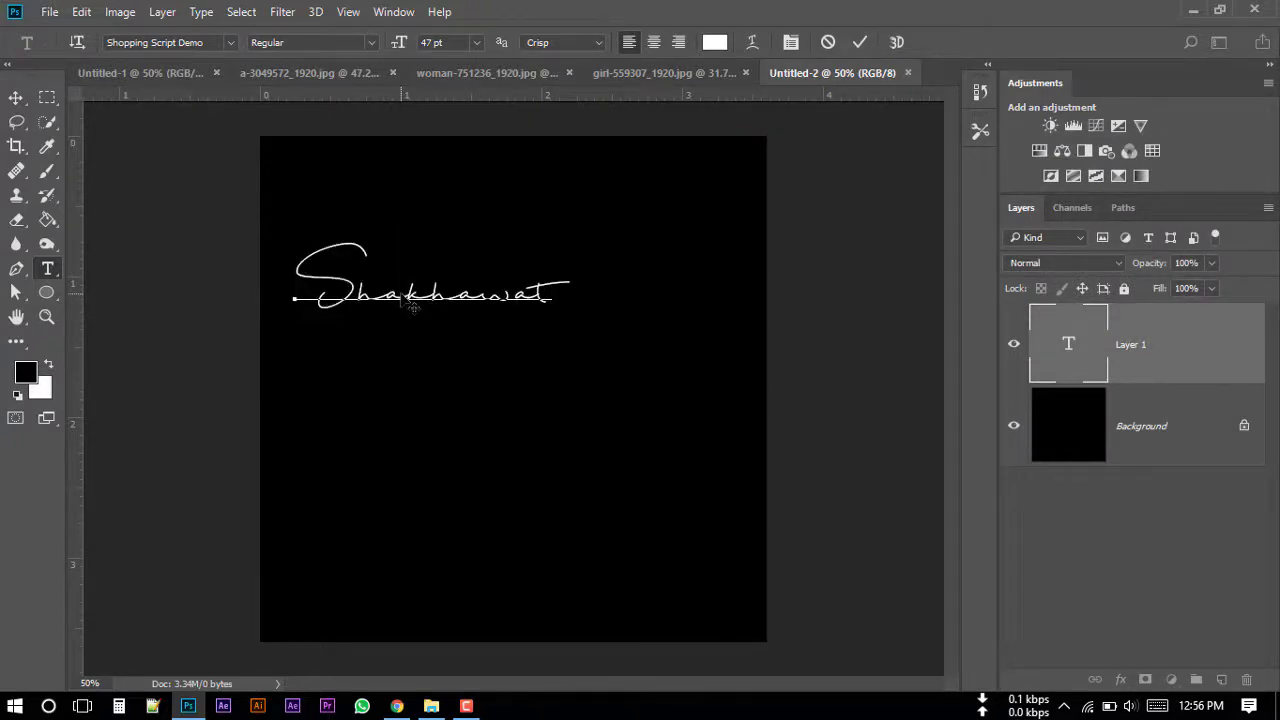
type("Hossain")
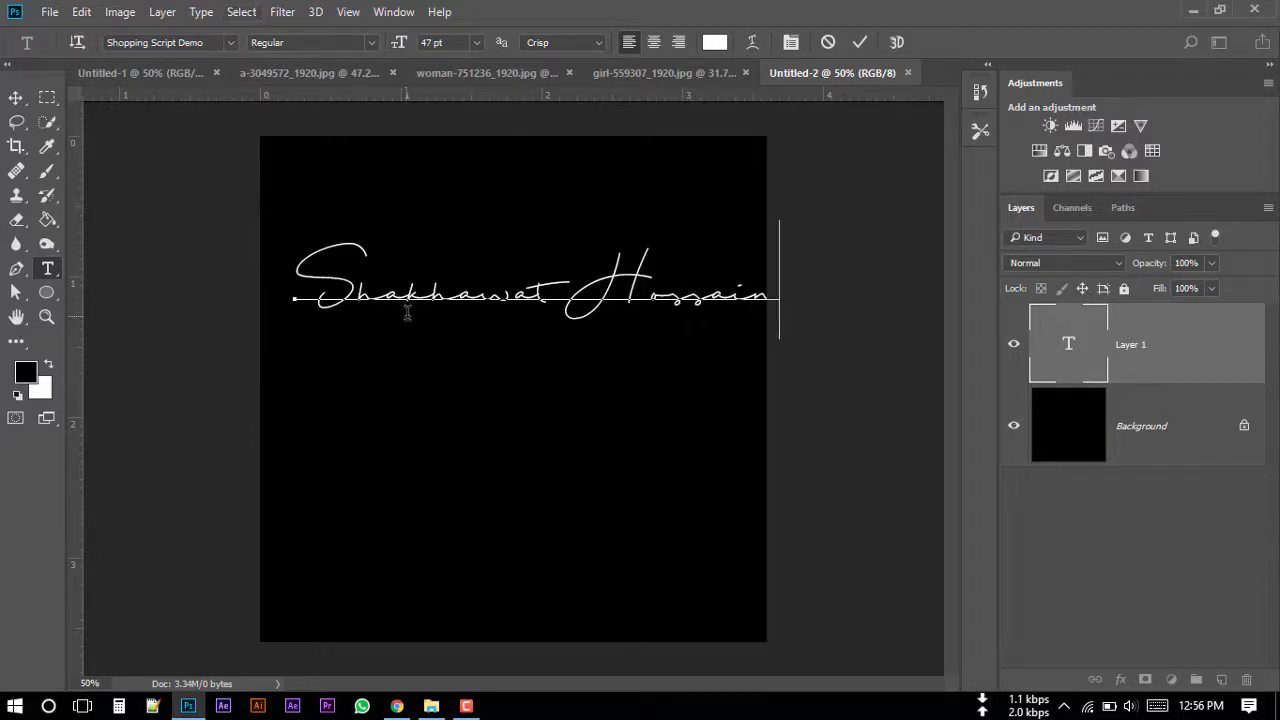
left_click_drag(420, 360, 394, 355)
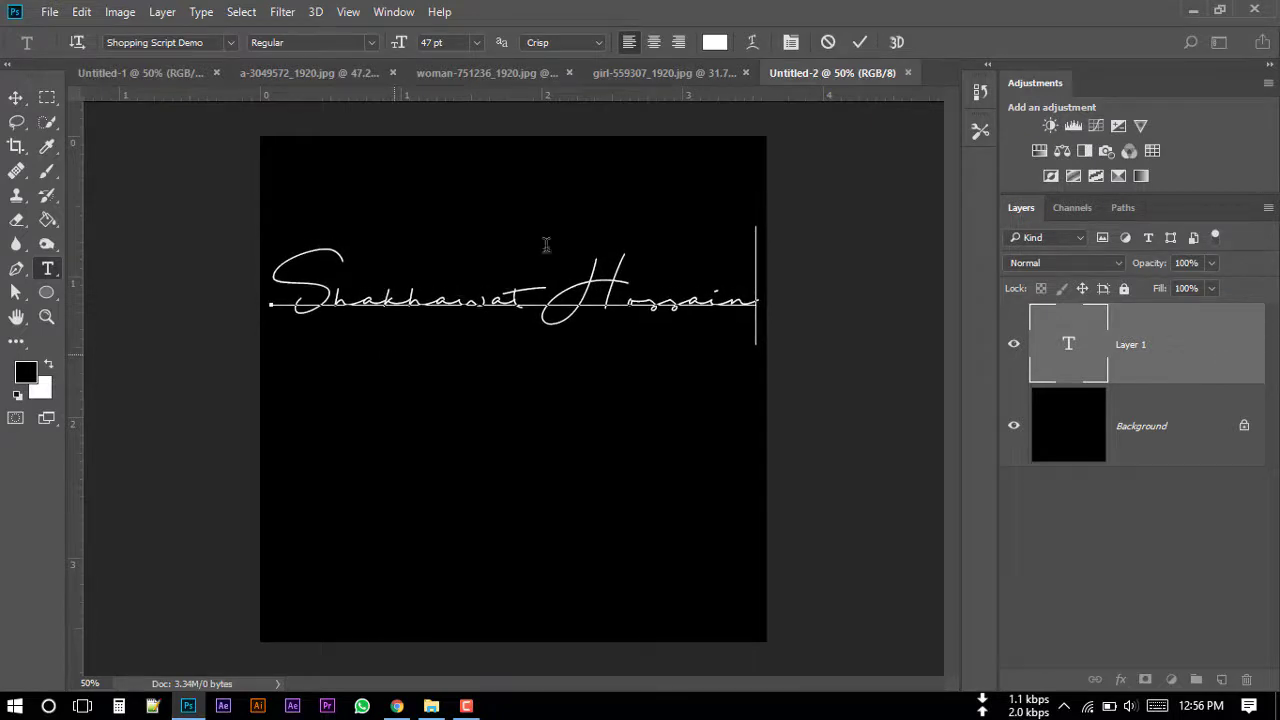
left_click(860, 43)
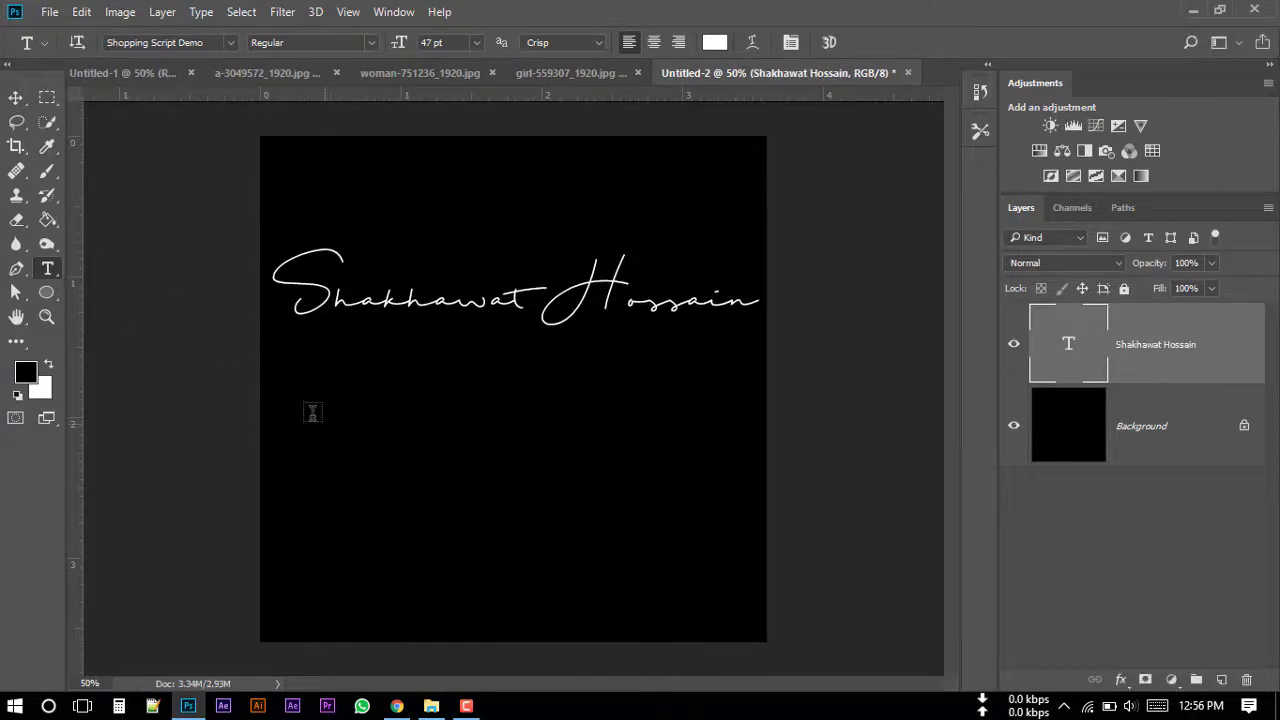
- Start a text line below the name in Calibri Light at 24 pt
left_click(304, 411)
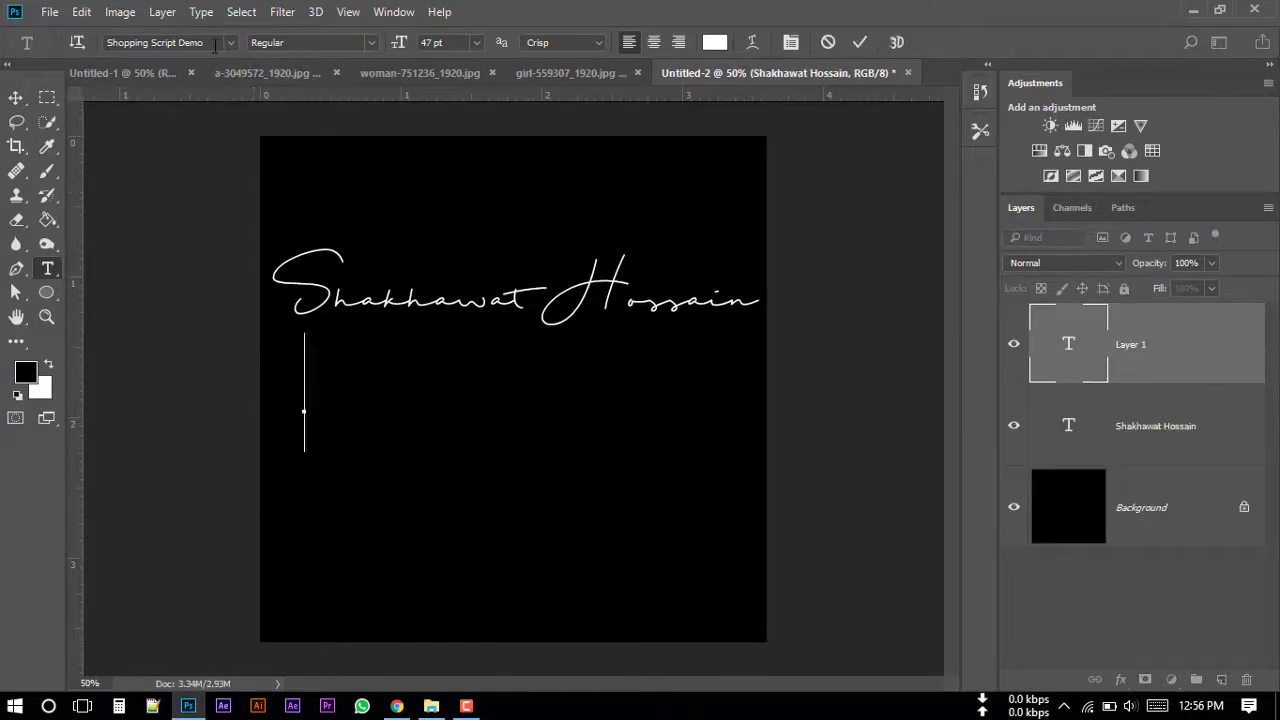
left_click(214, 43)
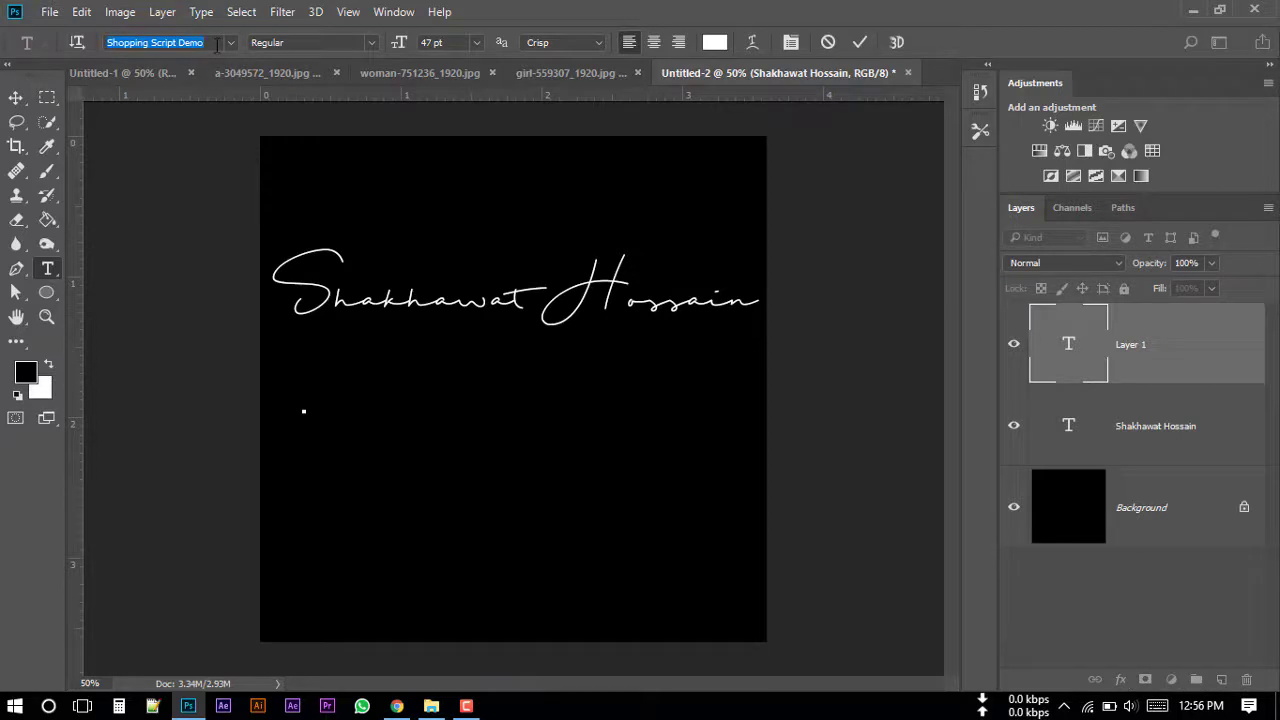
type("cal")
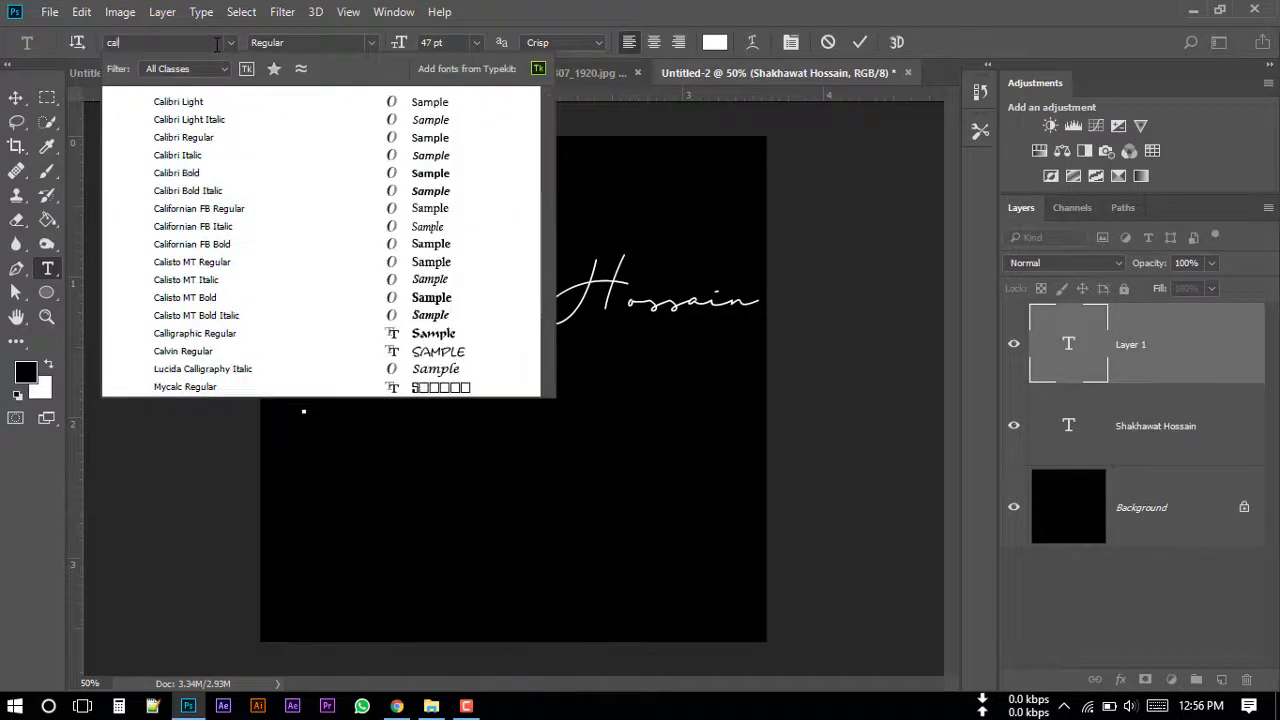
type("ibri")
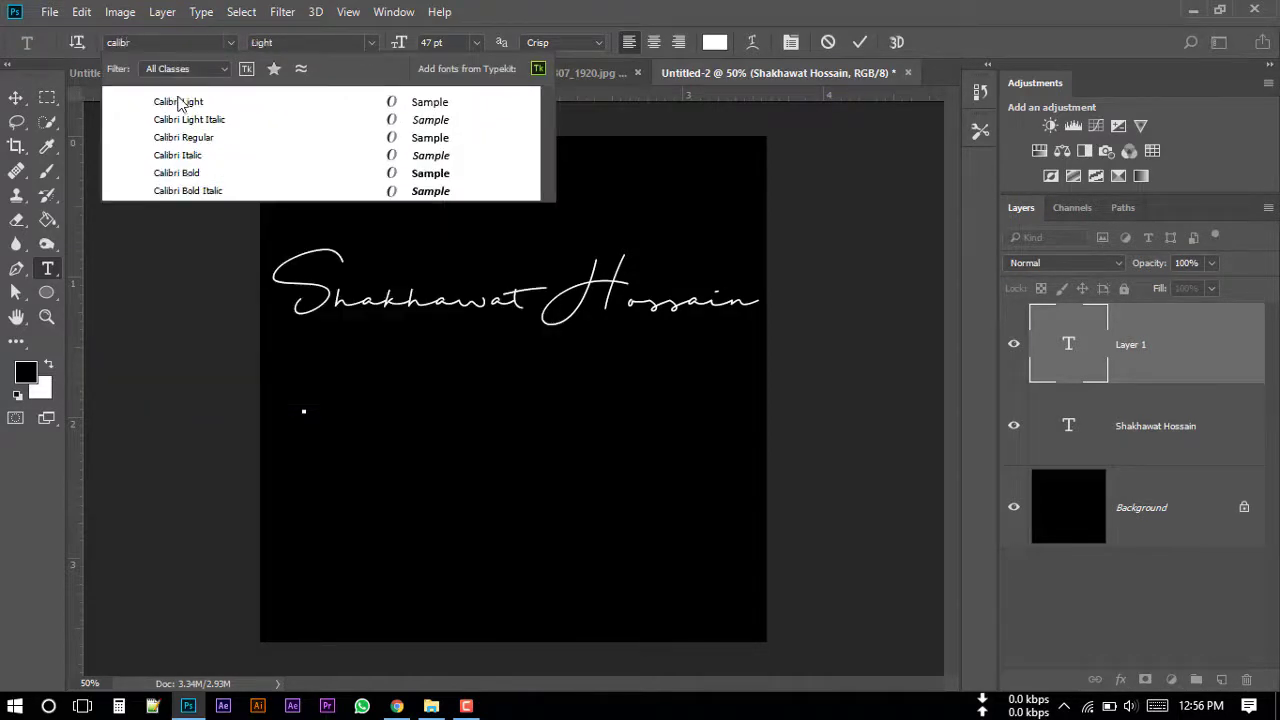
left_click(177, 102)
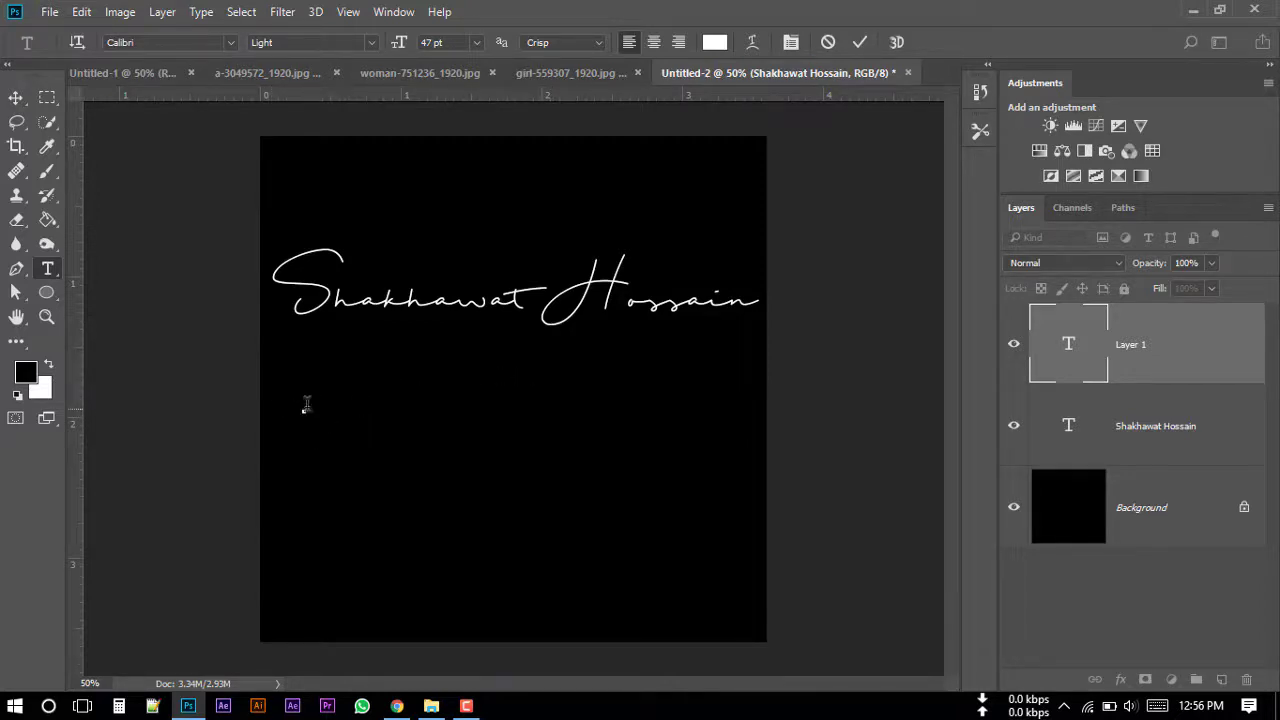
left_click(476, 44)
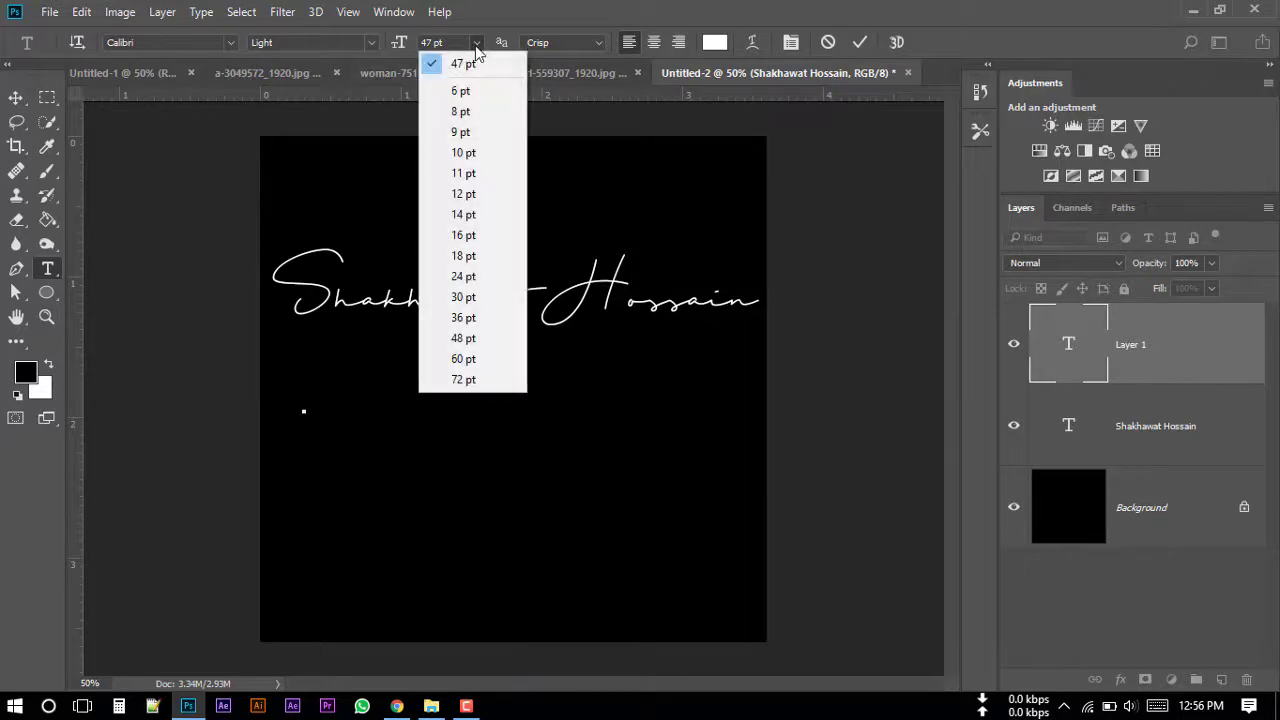
left_click(468, 276)
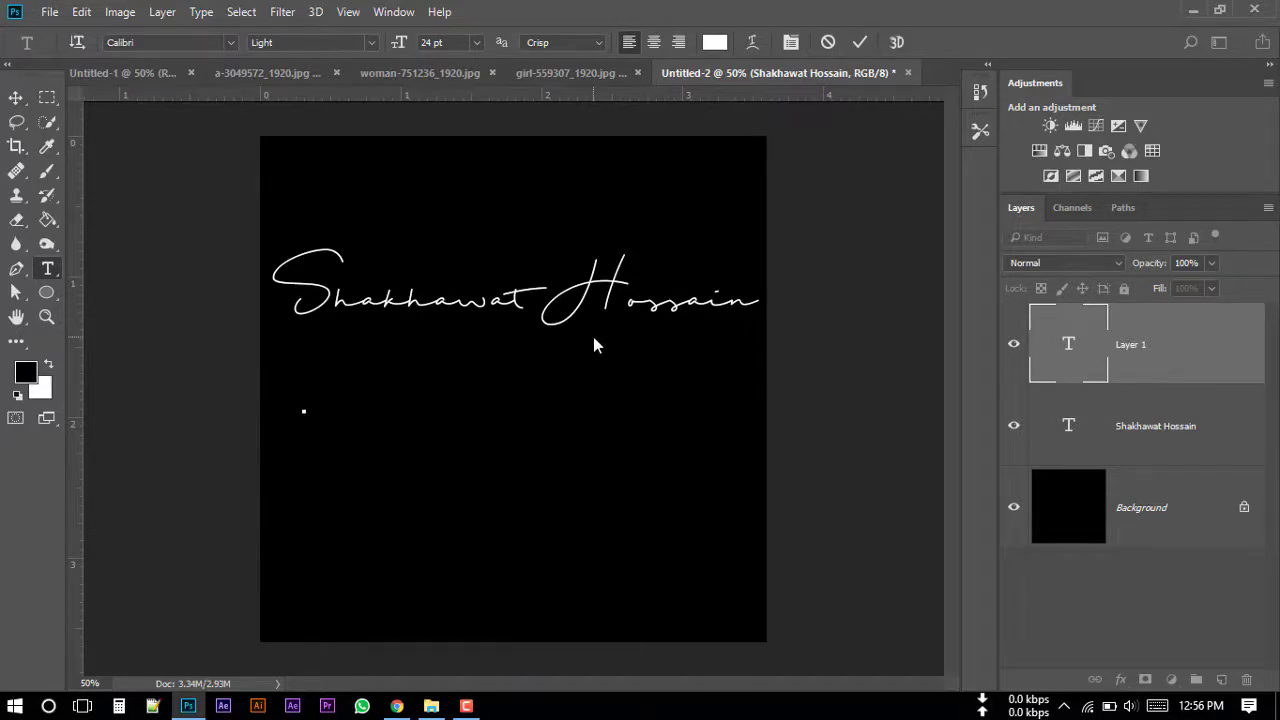
- Type 'Photography' and select all of it
type("Pho")
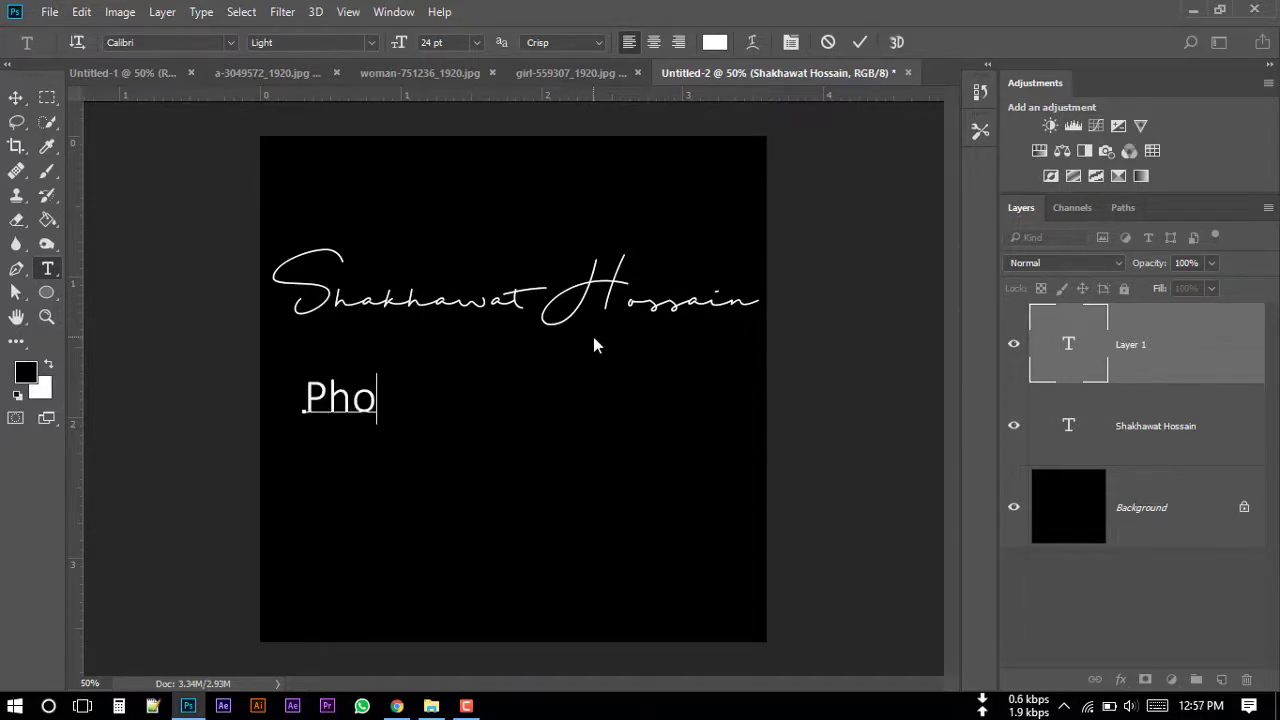
type("tography")
key("ctrl")
key("ctrl+a")
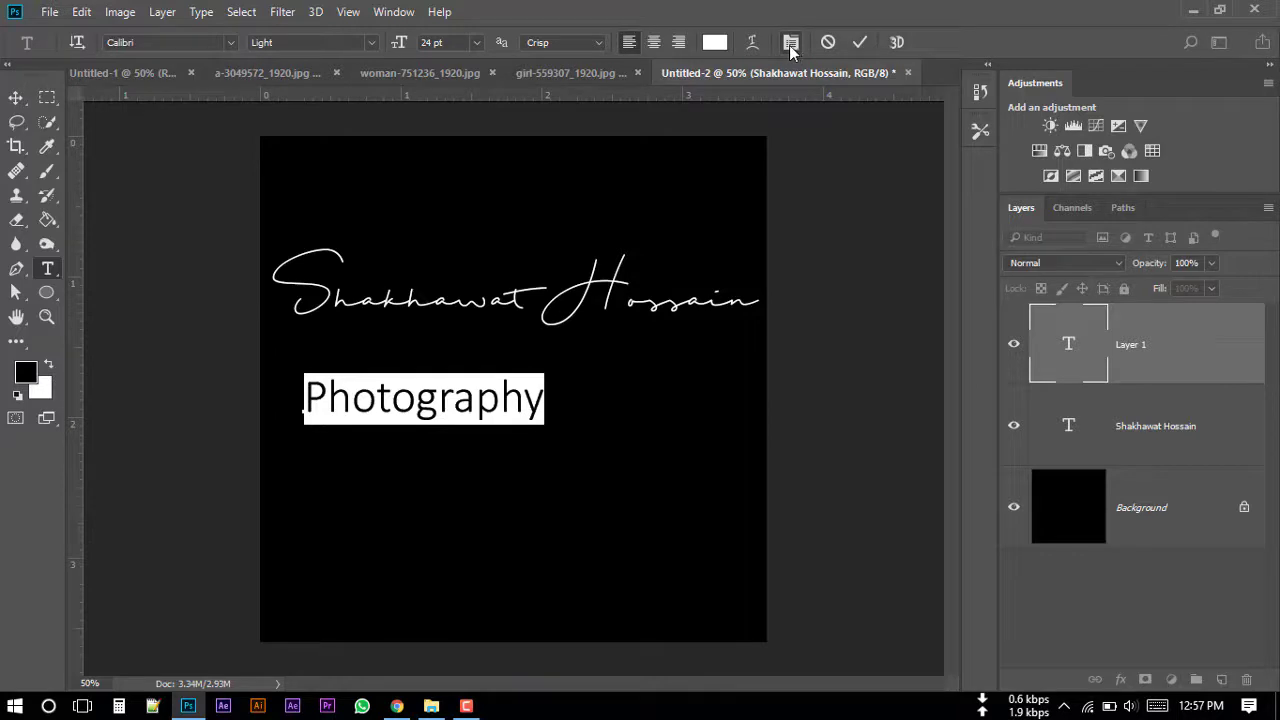
- In the Character panel, nudge Photography up and set its size to 12 pt
left_click(789, 45)
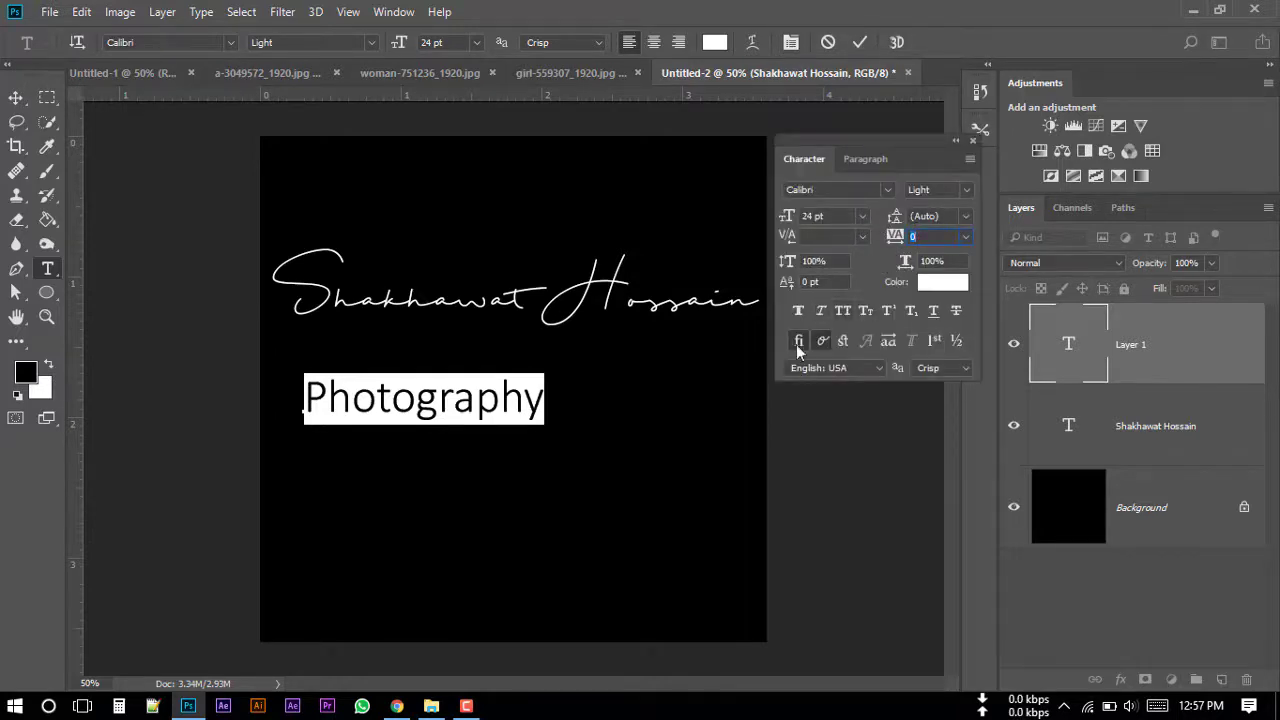
left_click_drag(515, 448, 524, 410)
left_click(837, 215)
type("12")
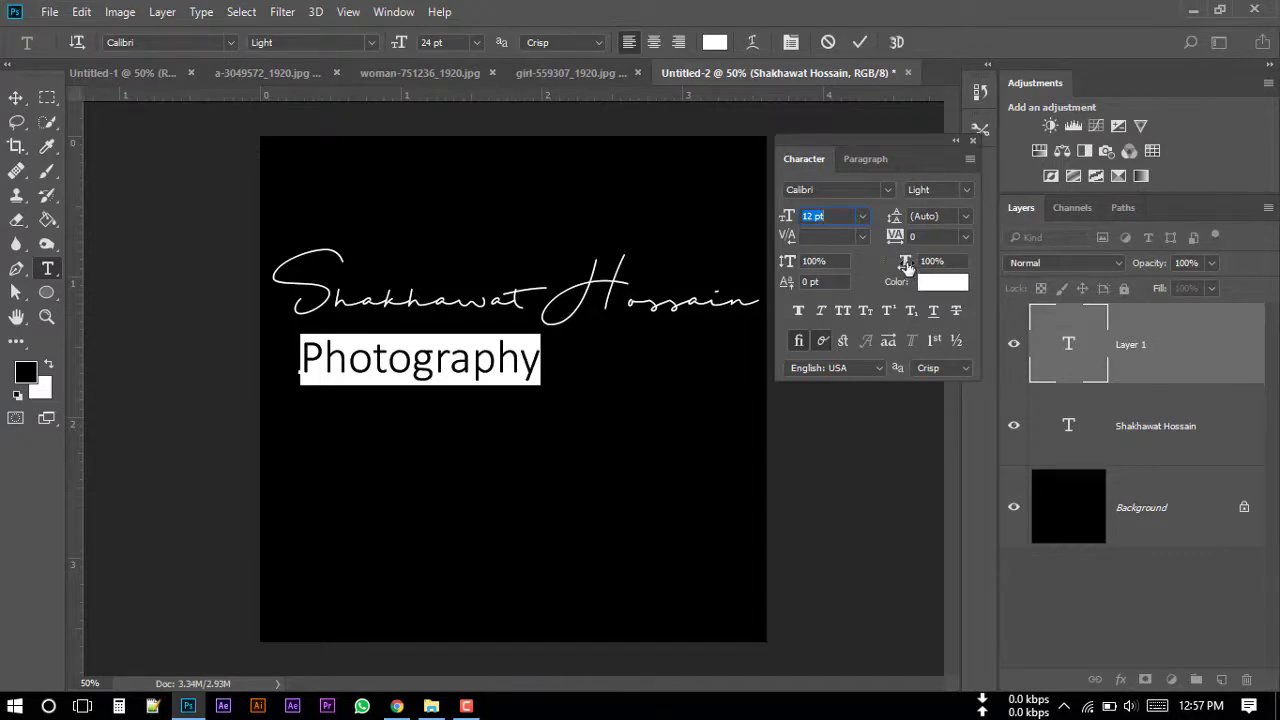
left_click(905, 263)
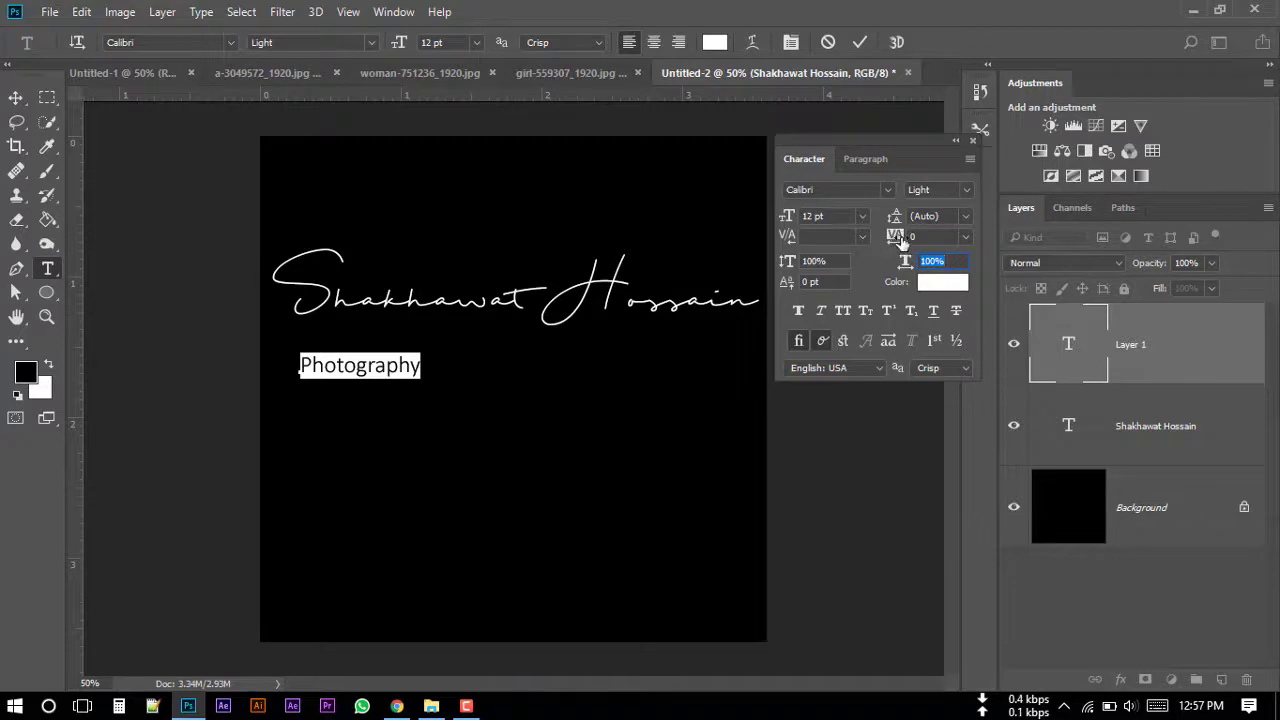
- Widen Photography's letter tracking to 1480 and commit it
left_click_drag(897, 238, 944, 236)
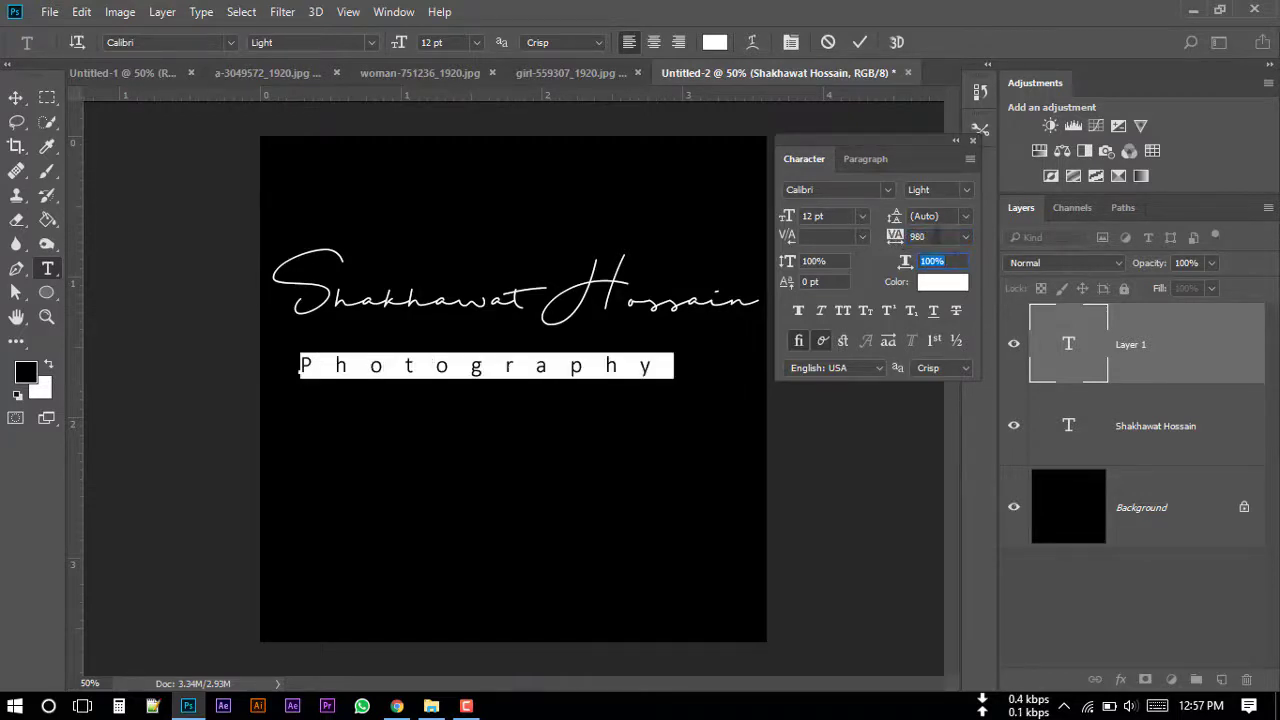
left_click_drag(895, 236, 918, 234)
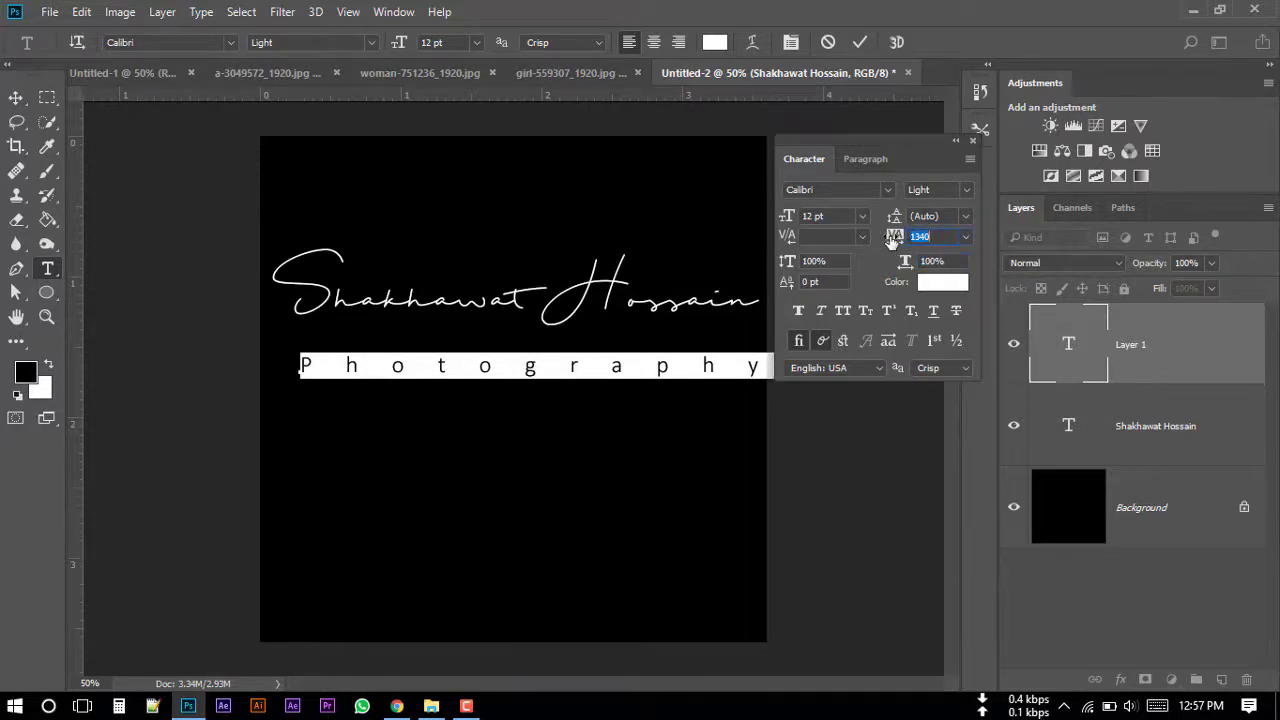
left_click_drag(903, 243, 890, 241)
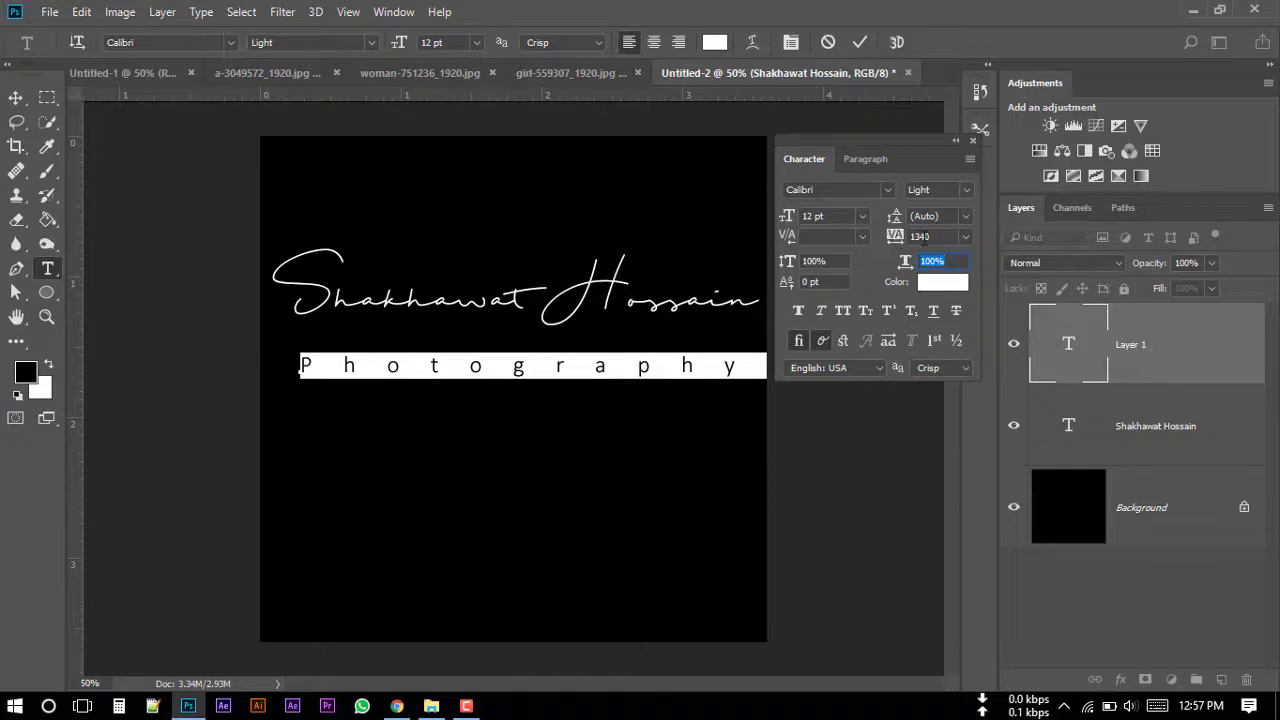
left_click(938, 237)
key("ctrl+Return")
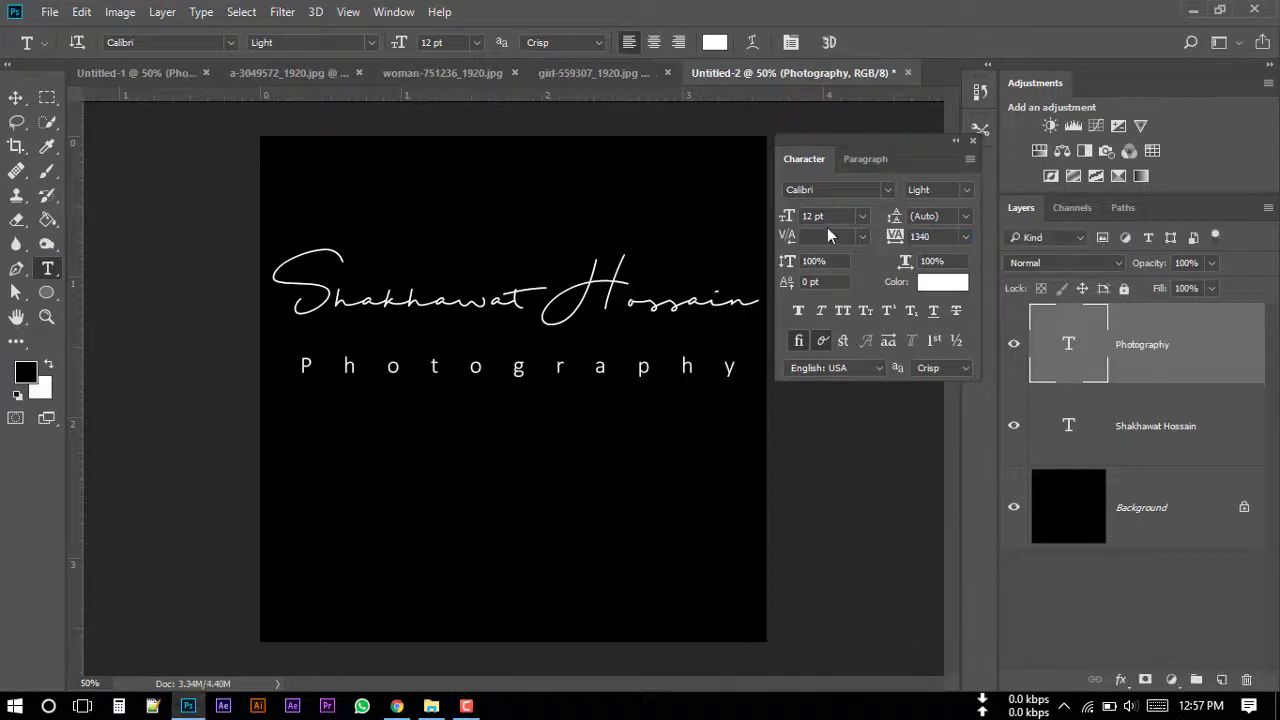
type("1")
type("1480")
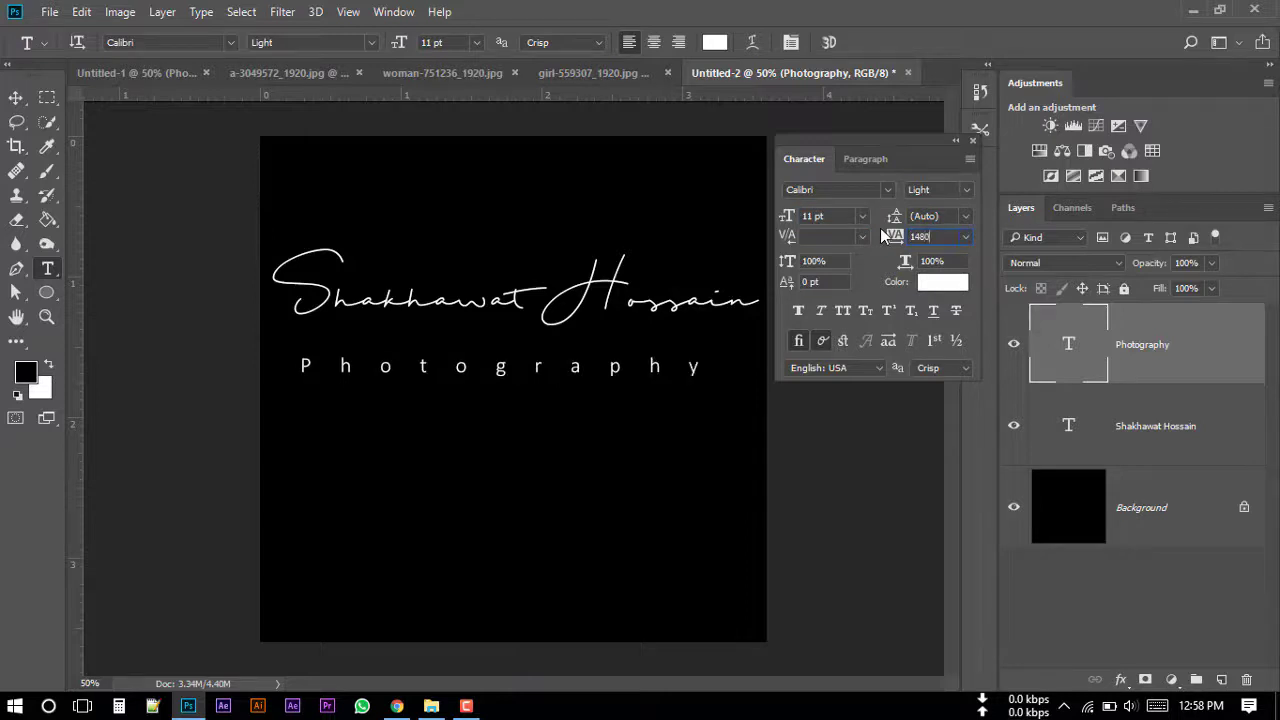
key("Return")
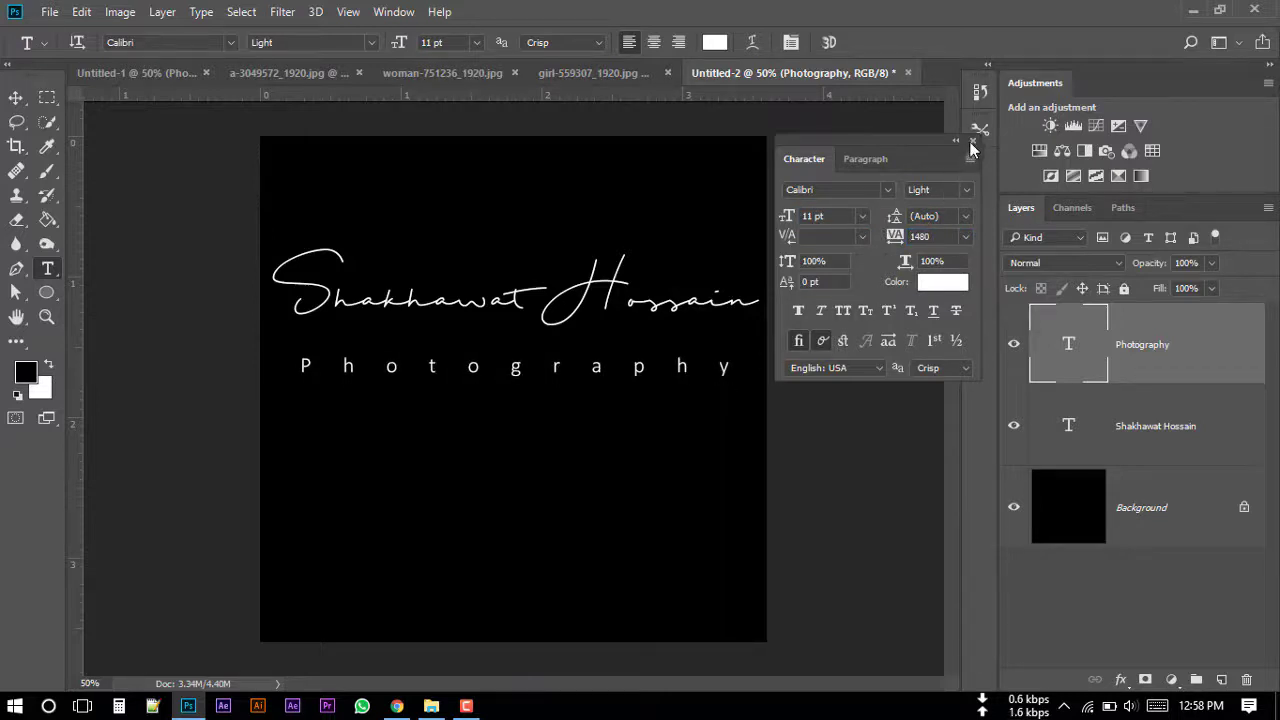
- Move the Photography layer up to sit just under the script name, then deselect
left_click(970, 144)
left_click(16, 97)
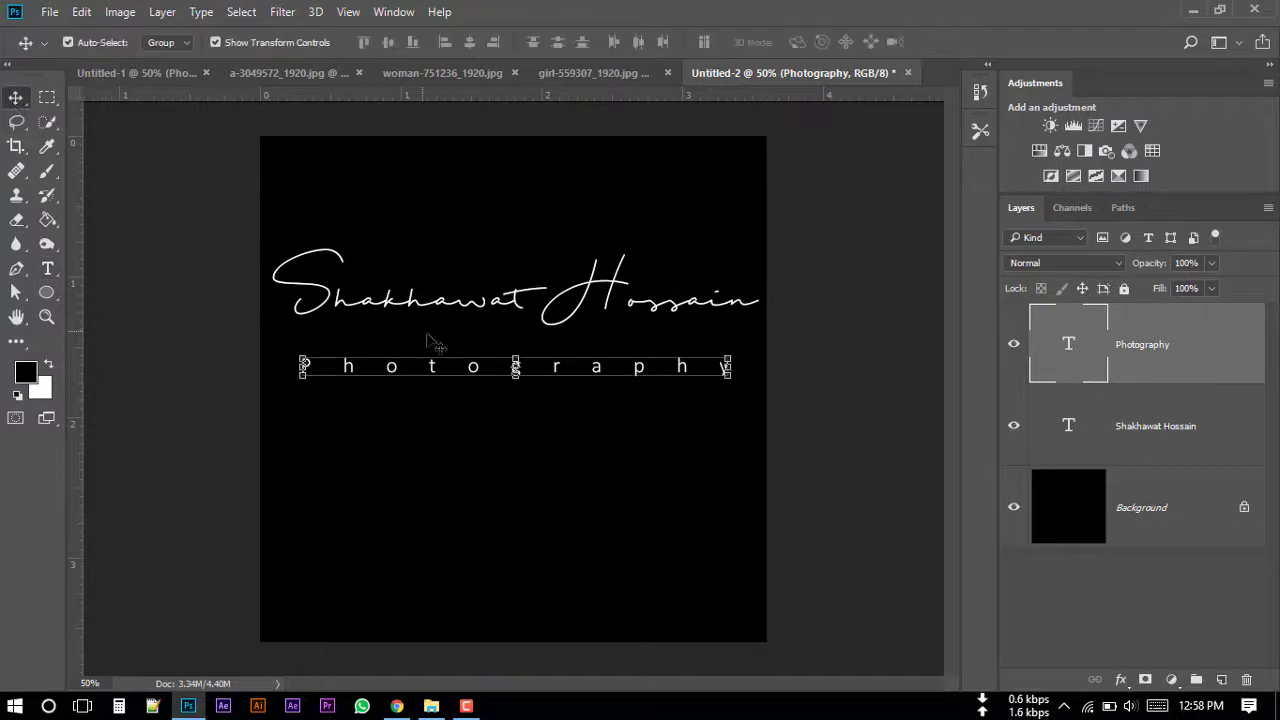
left_click_drag(468, 370, 476, 345)
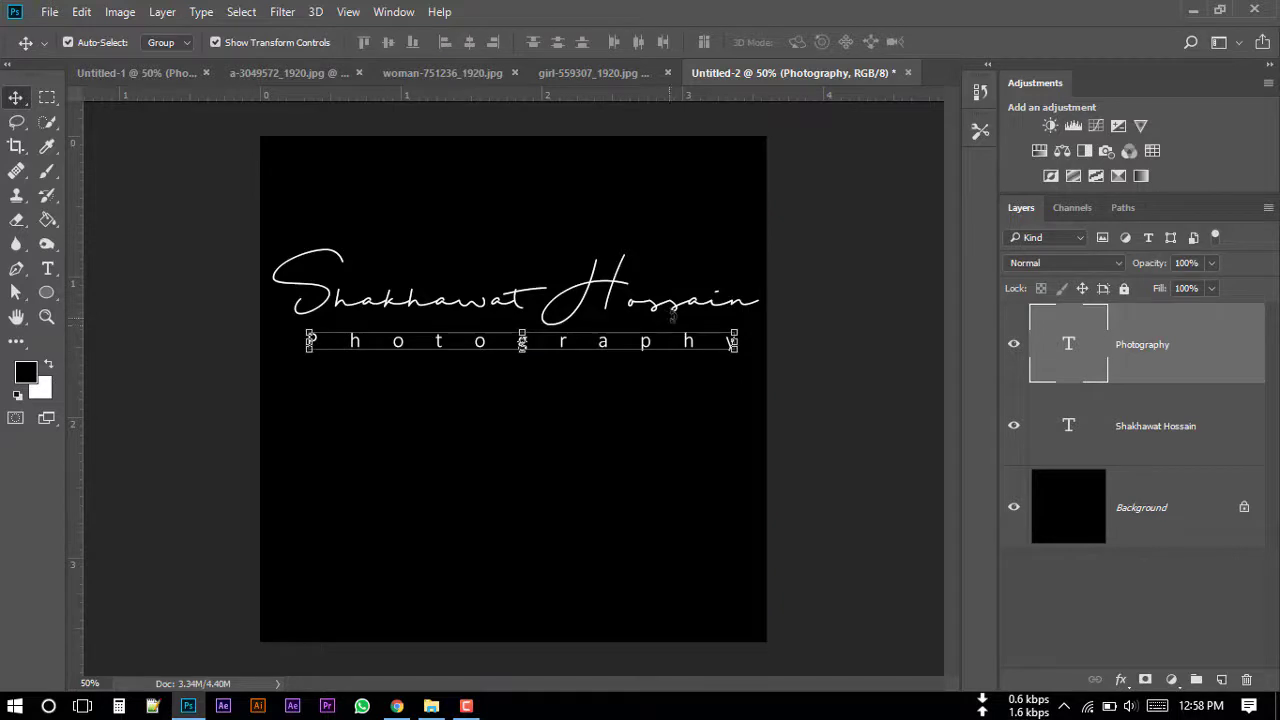
left_click(827, 273)
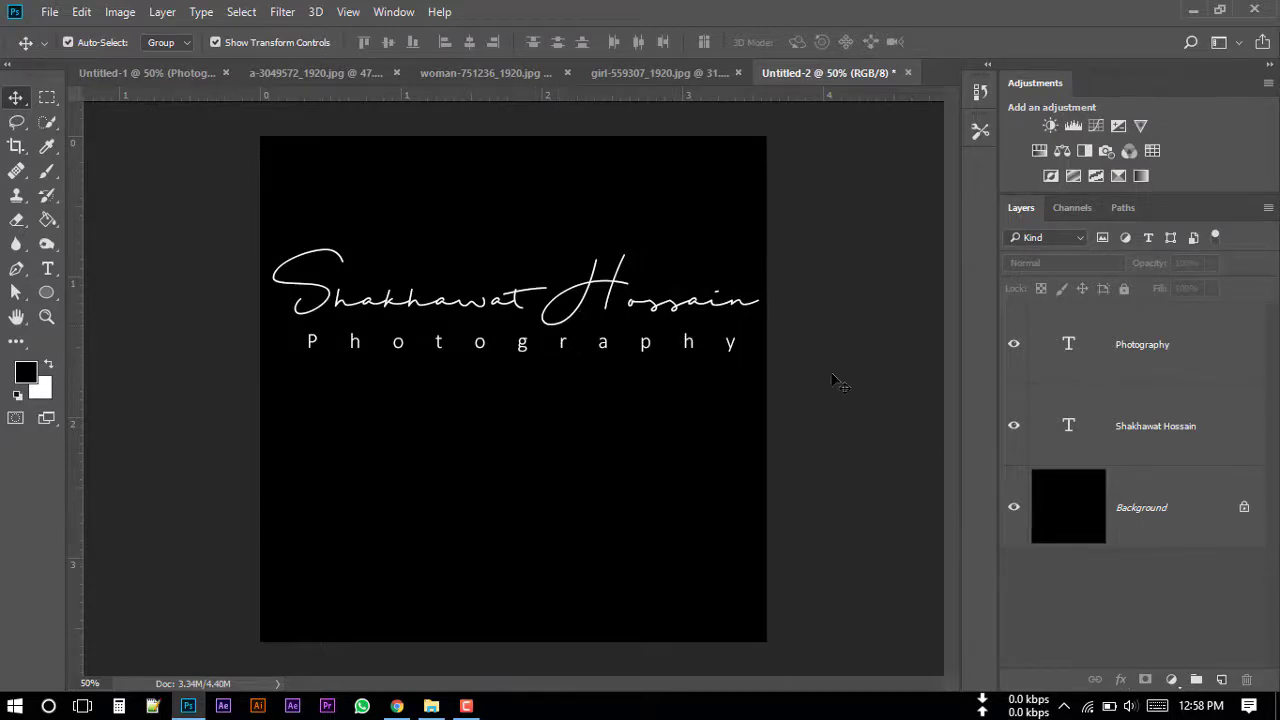
- Hide the black Background layer and choose PNG as the Save As format
left_click(1014, 508)
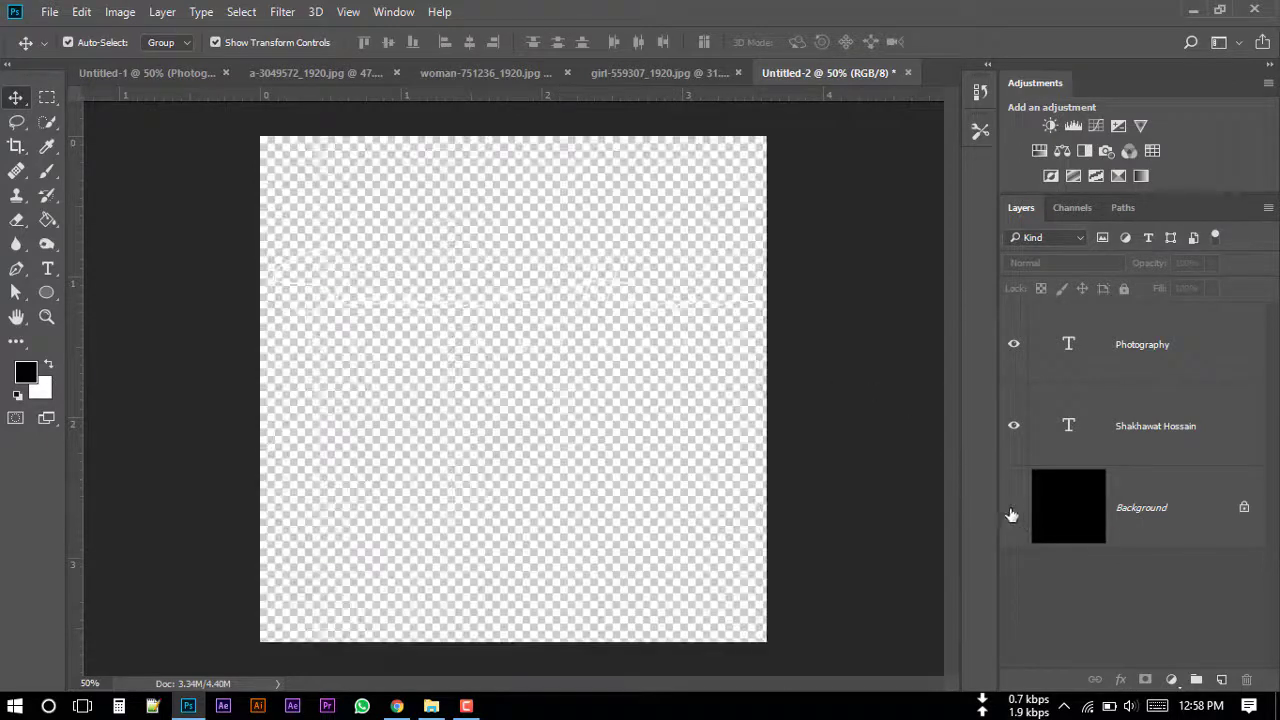
left_click(48, 12)
left_click(127, 219)
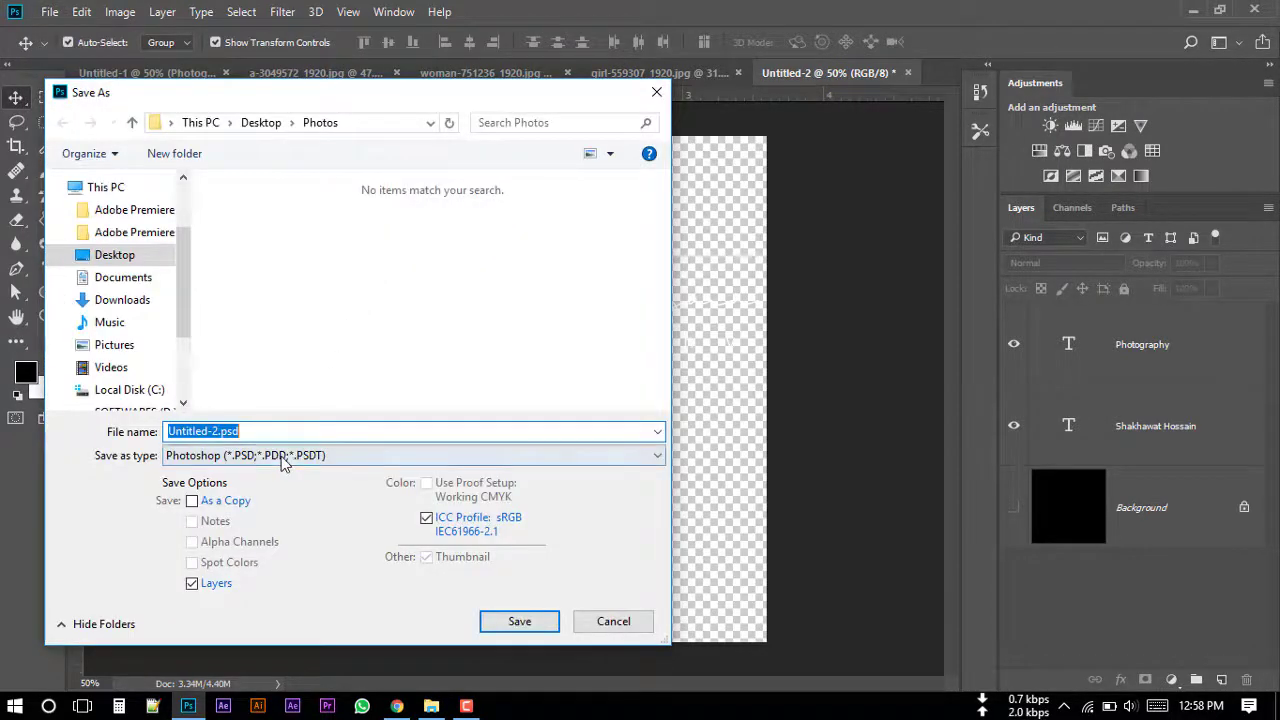
left_click(280, 457)
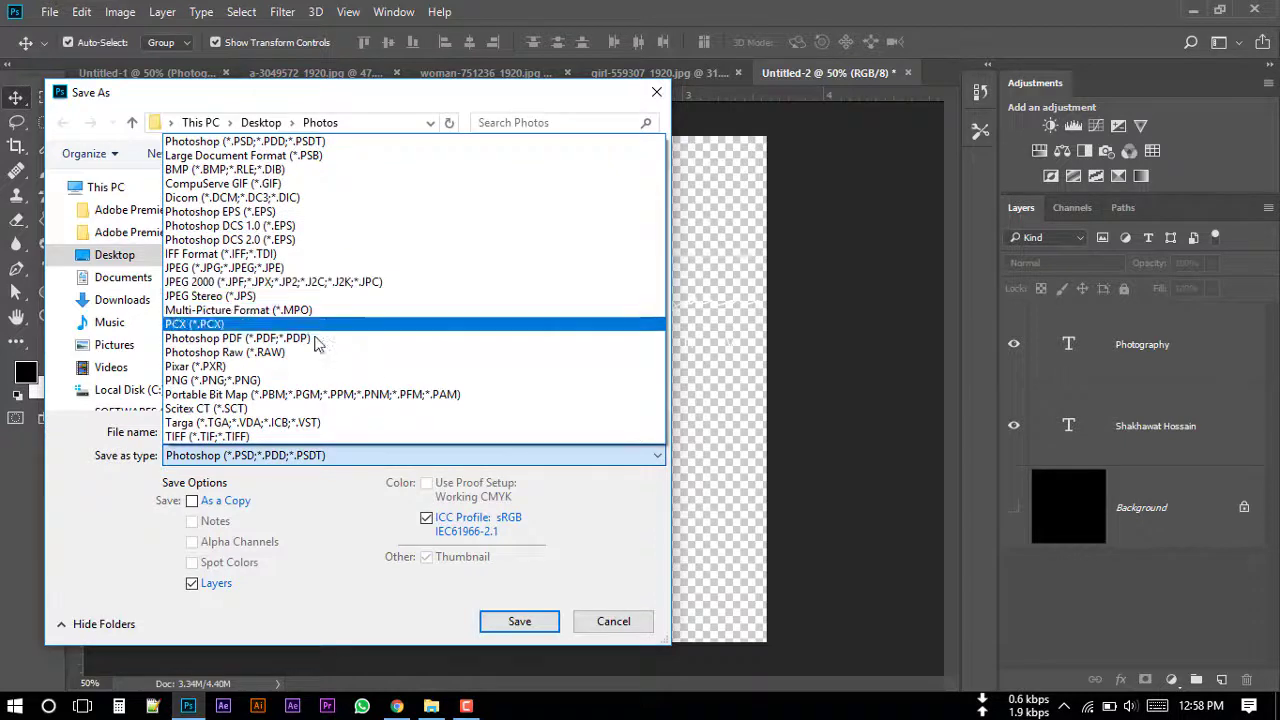
left_click(208, 381)
- Save the file as 'PhotoGraphy Logo' PNG on the Desktop
left_click(218, 430)
double_click(218, 430)
left_click(218, 430)
left_click_drag(213, 431, 159, 431)
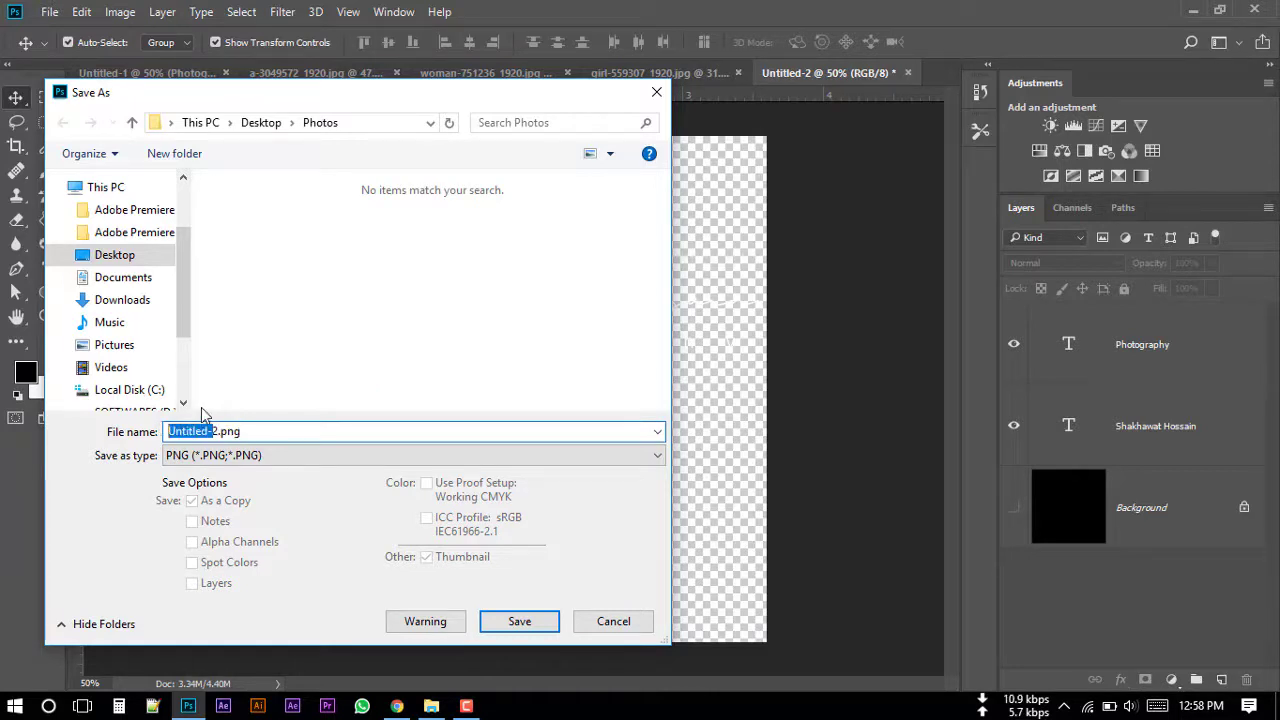
type("Photg")
type("aphy Logo")
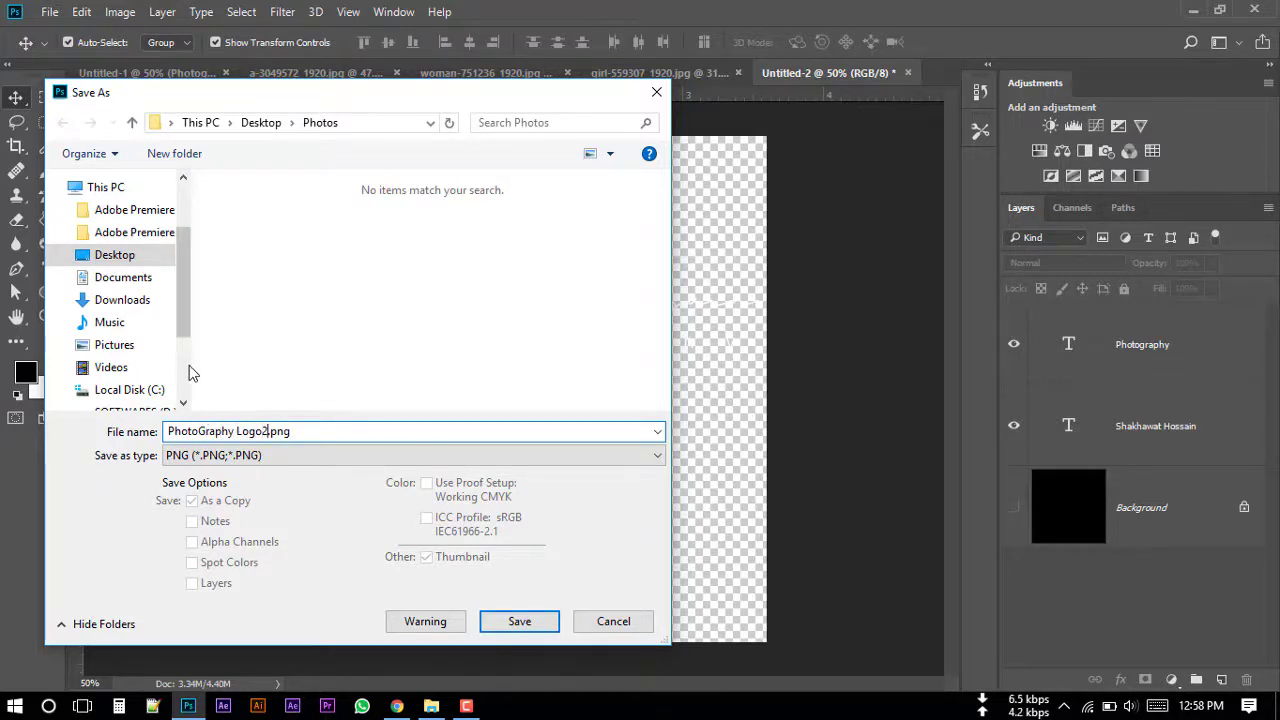
key("BackSpace")
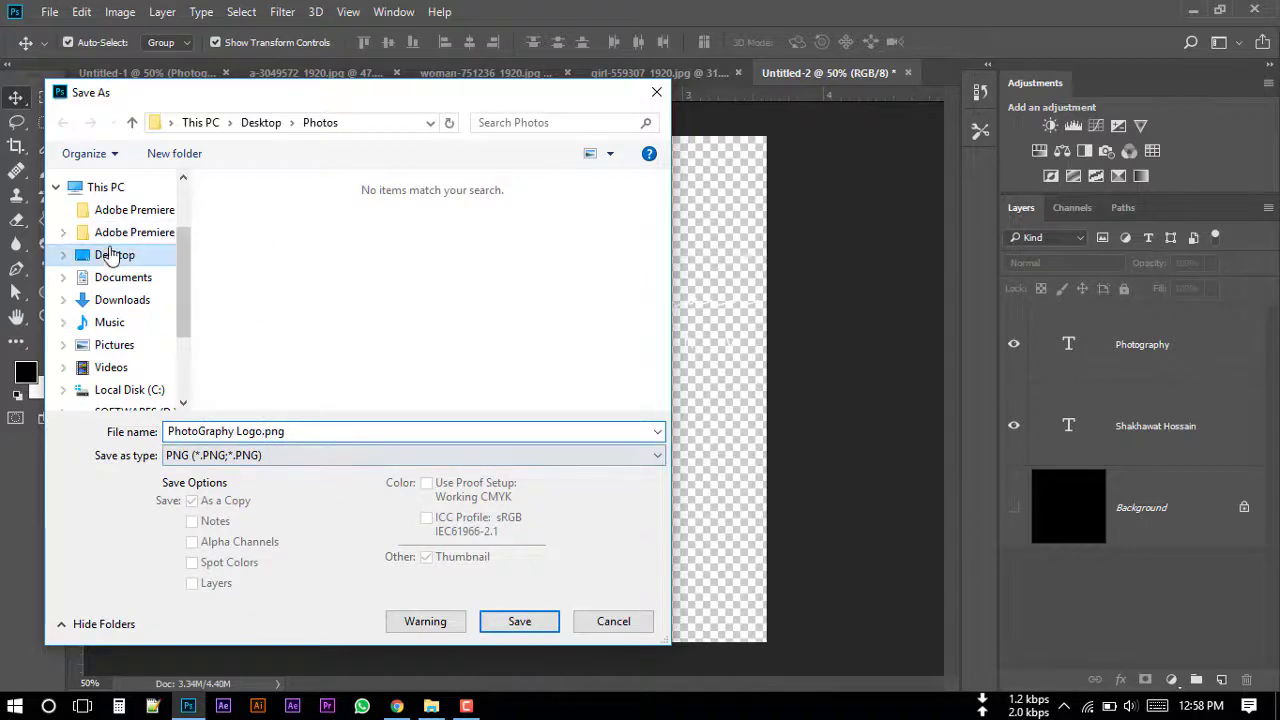
left_click(113, 258)
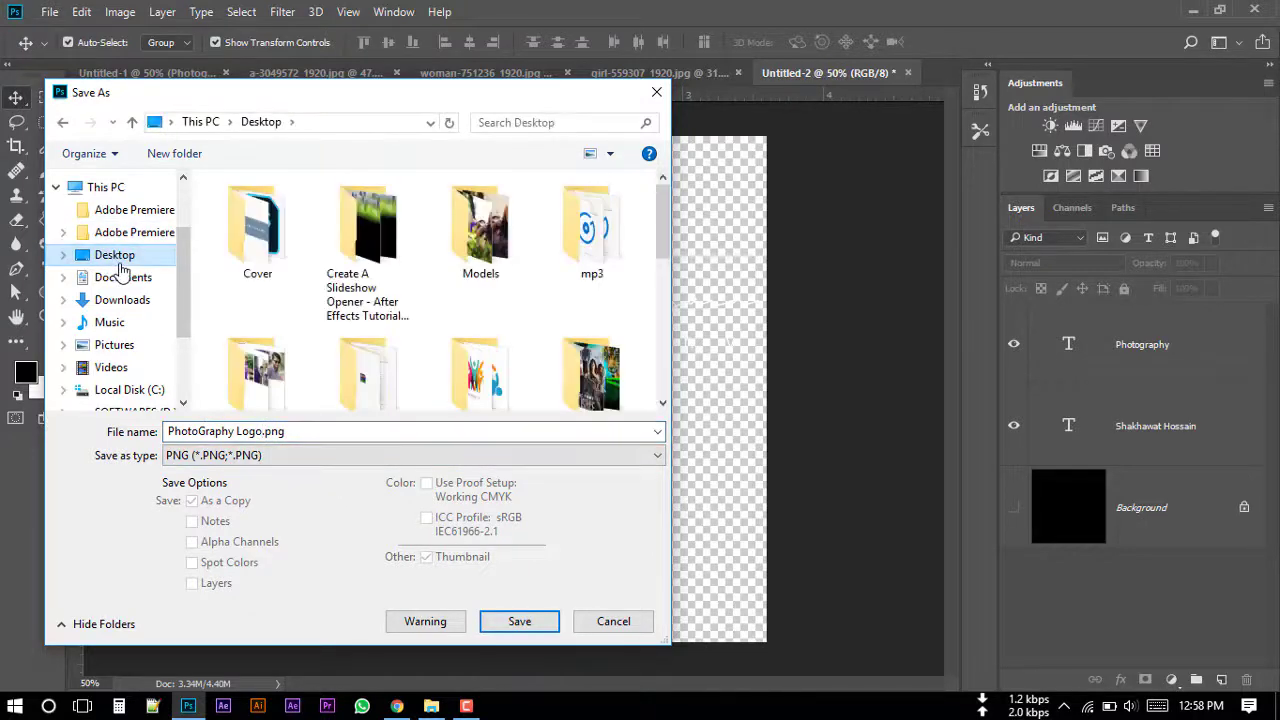
left_click(516, 628)
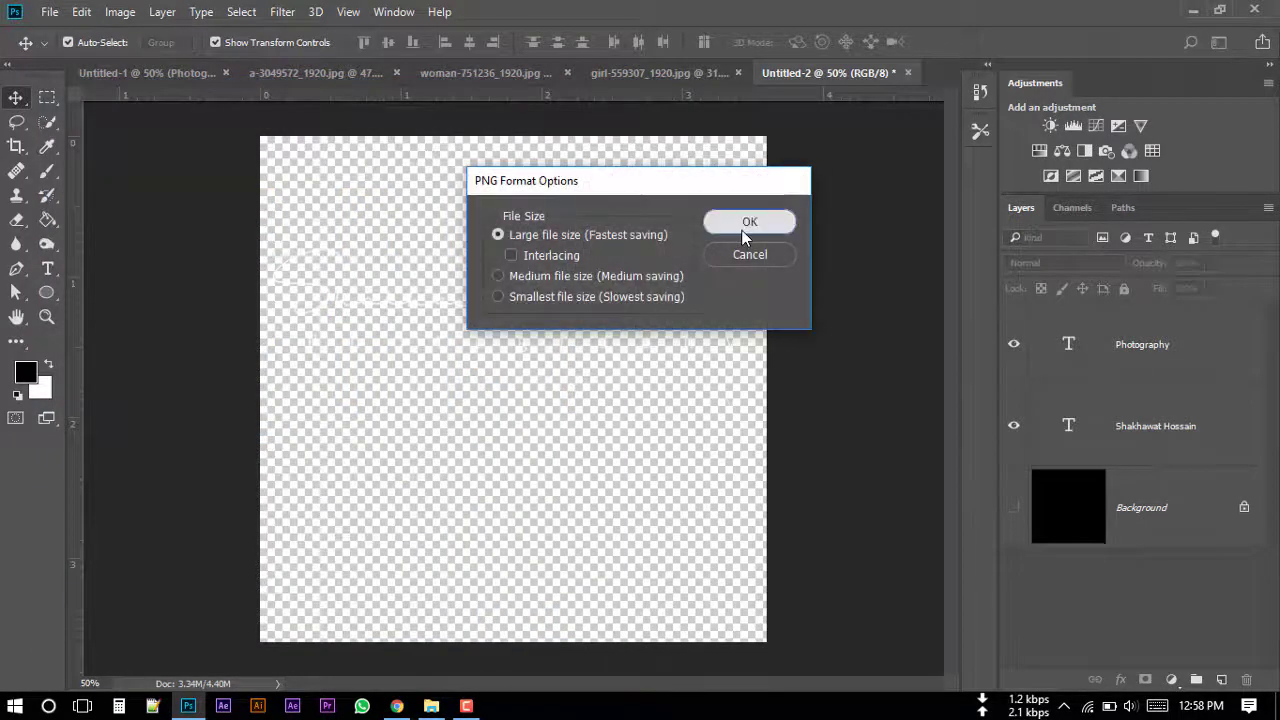
left_click(749, 222)
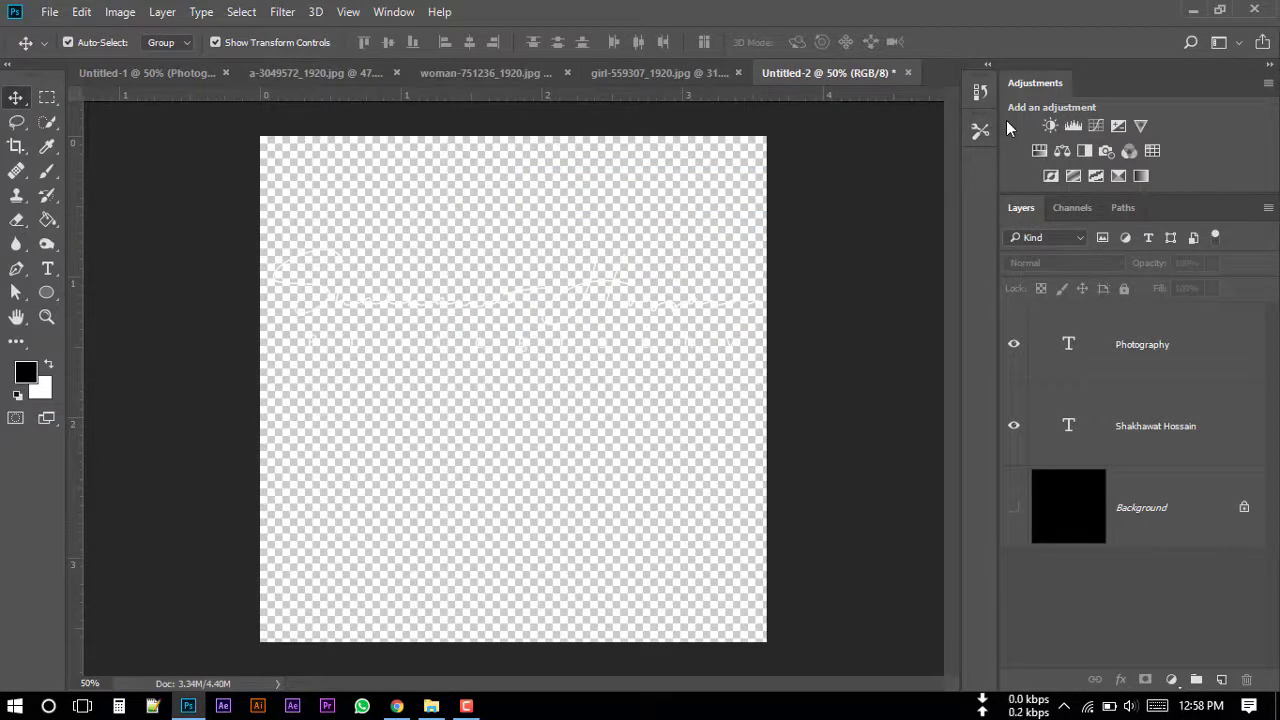
- Open PhotoGraphy Logo.png from the desktop, zoom to check transparency, then close the viewer
left_click(1193, 10)
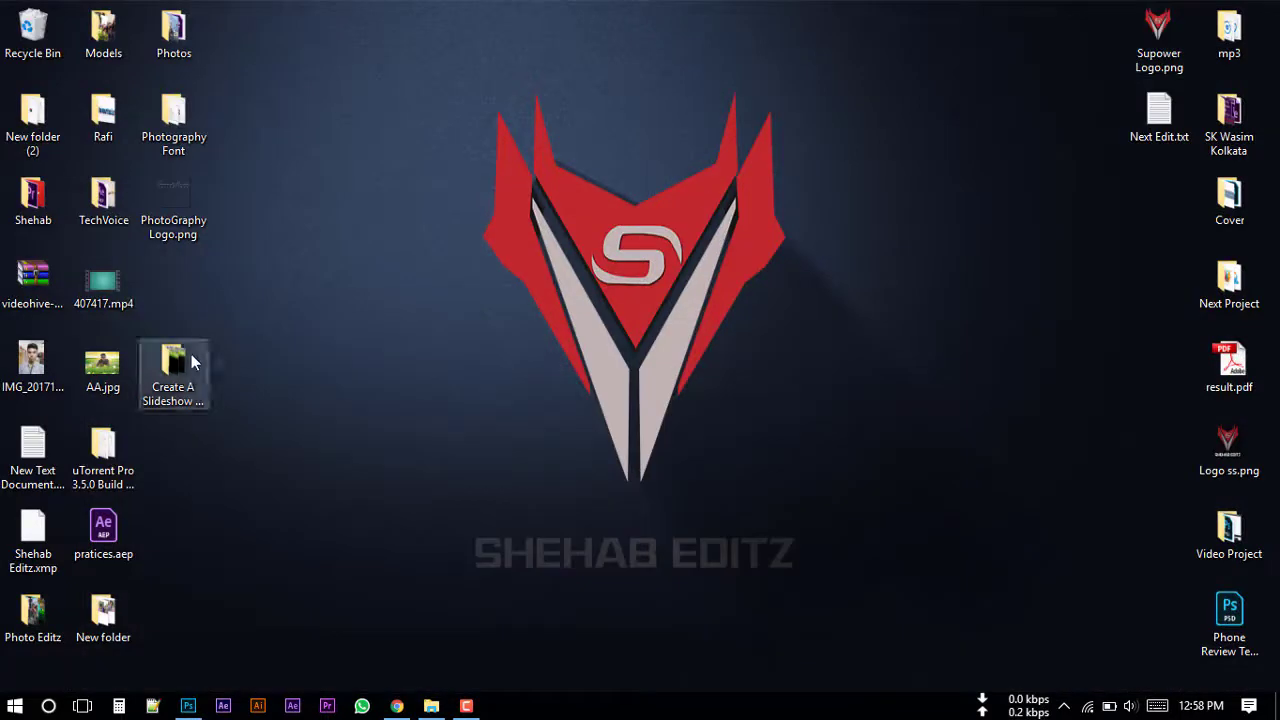
double_click(165, 208)
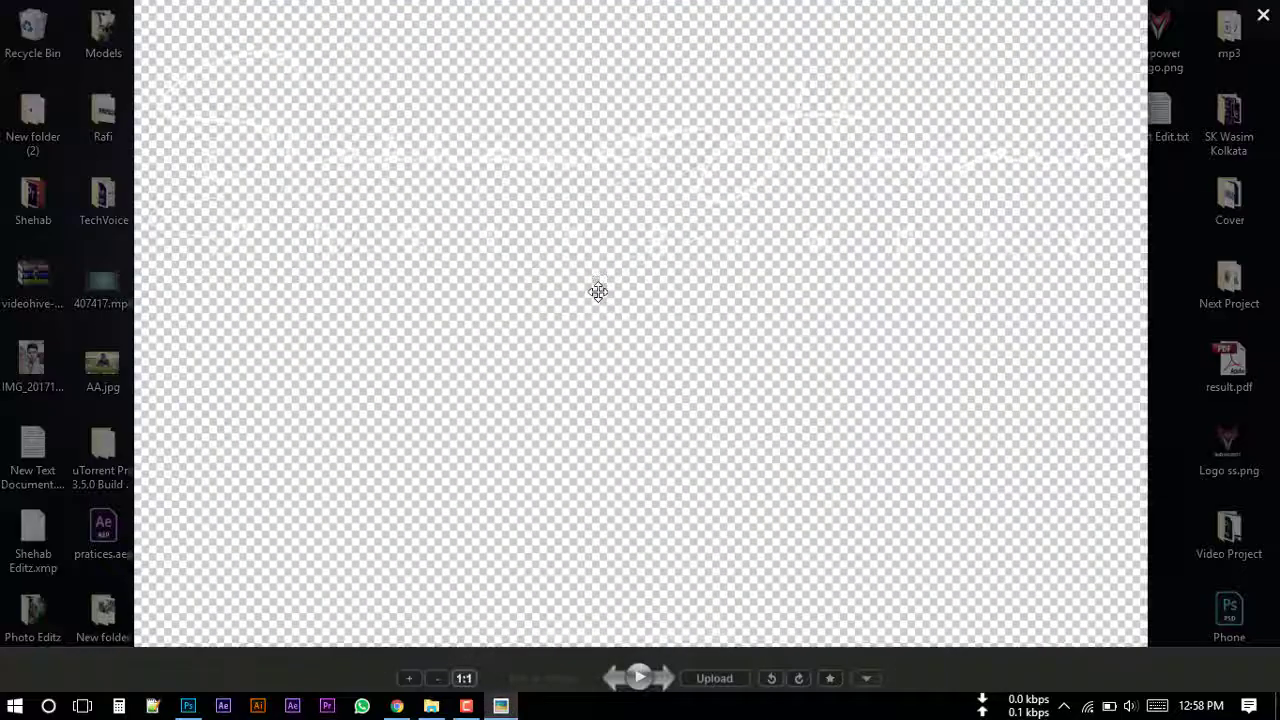
scroll(777, 134, "down", 3)
scroll(814, 131, "down", 1)
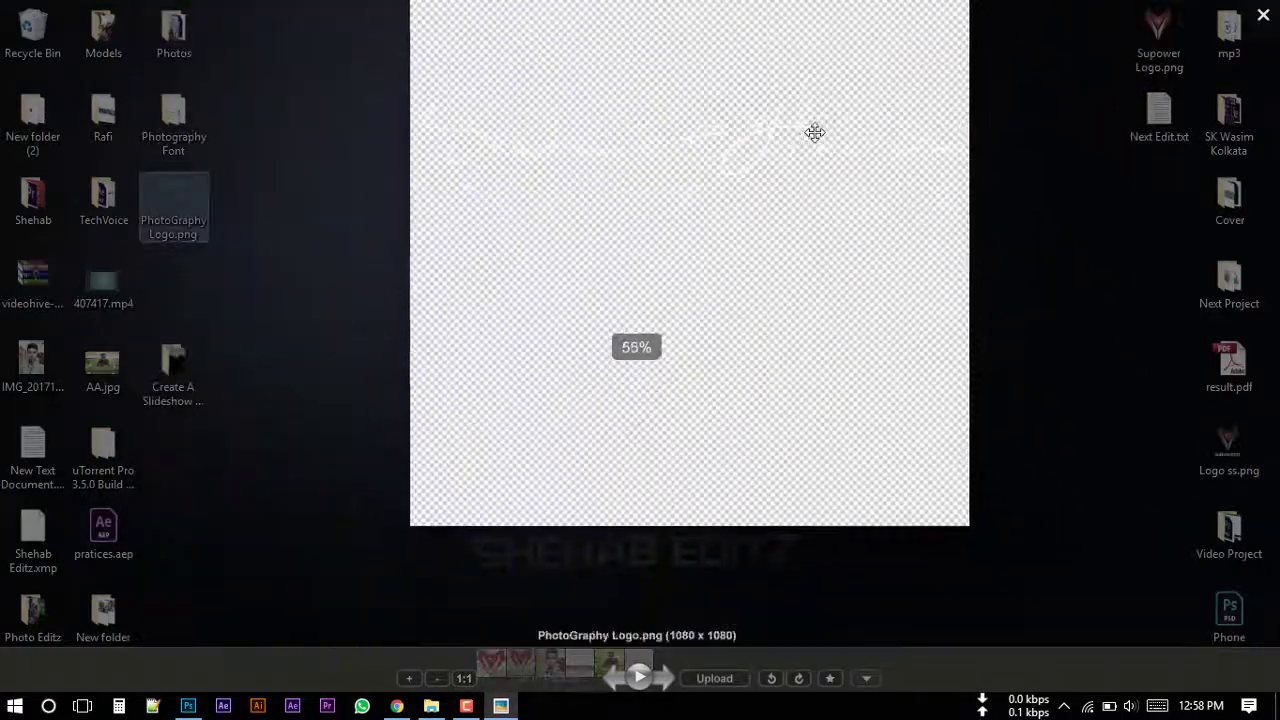
scroll(785, 148, "down", 2)
scroll(785, 148, "up", 3)
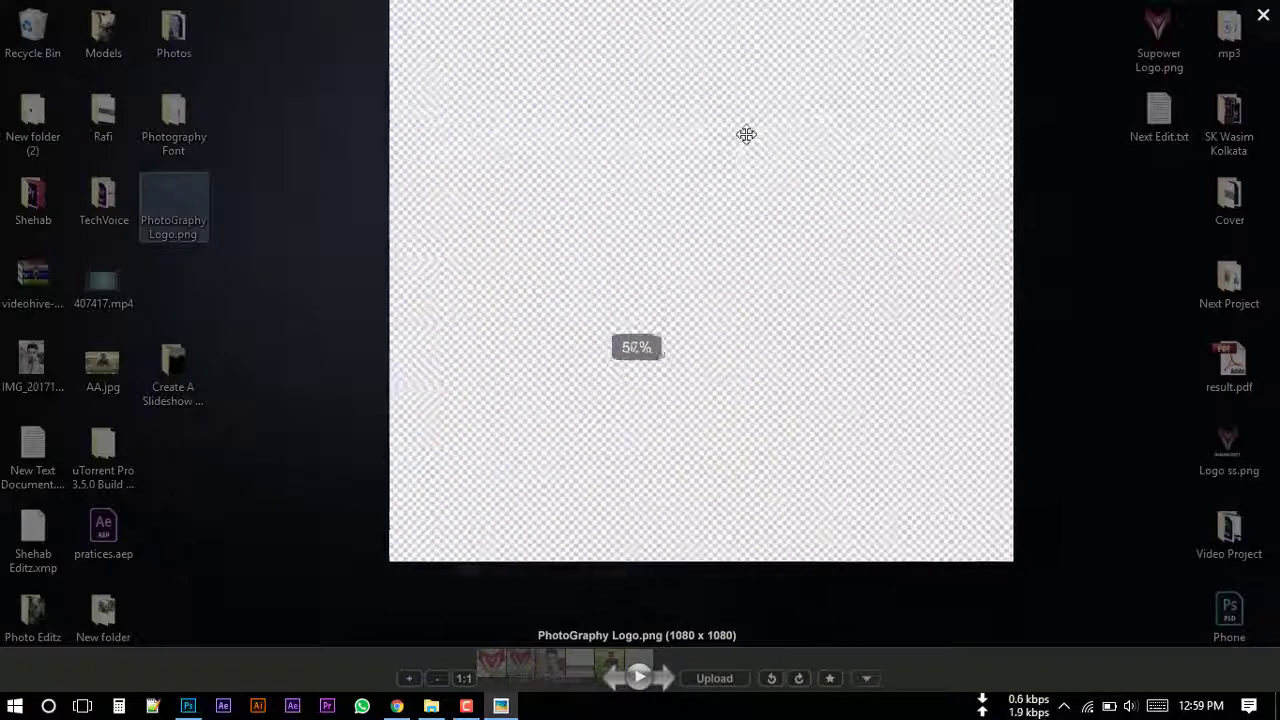
scroll(743, 134, "up", 2)
scroll(737, 186, "up", 2)
key("Escape")
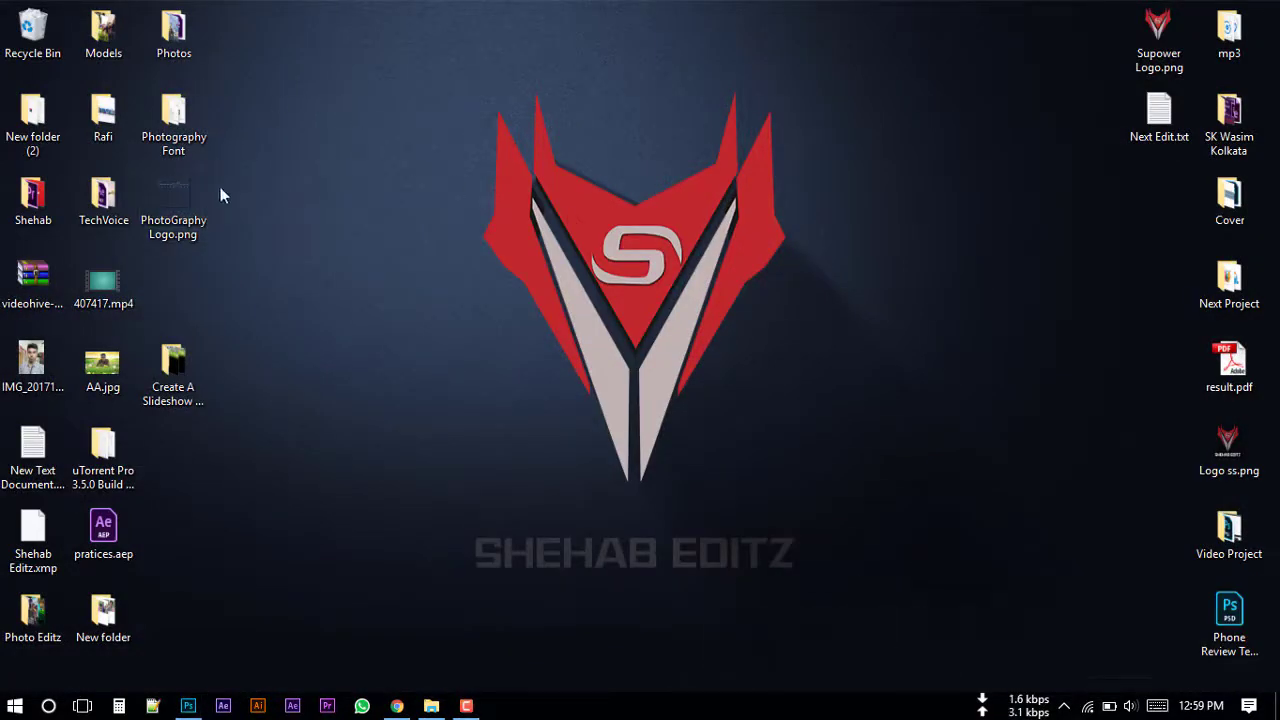
- Place PhotoGraphy Logo.png at the photo's lower left, above the dark overlay layer
mouse_move(170, 195)
left_mouse_down()
mouse_move(465, 350)
mouse_move(305, 558)
left_mouse_up()
left_click_drag(555, 297, 514, 528)
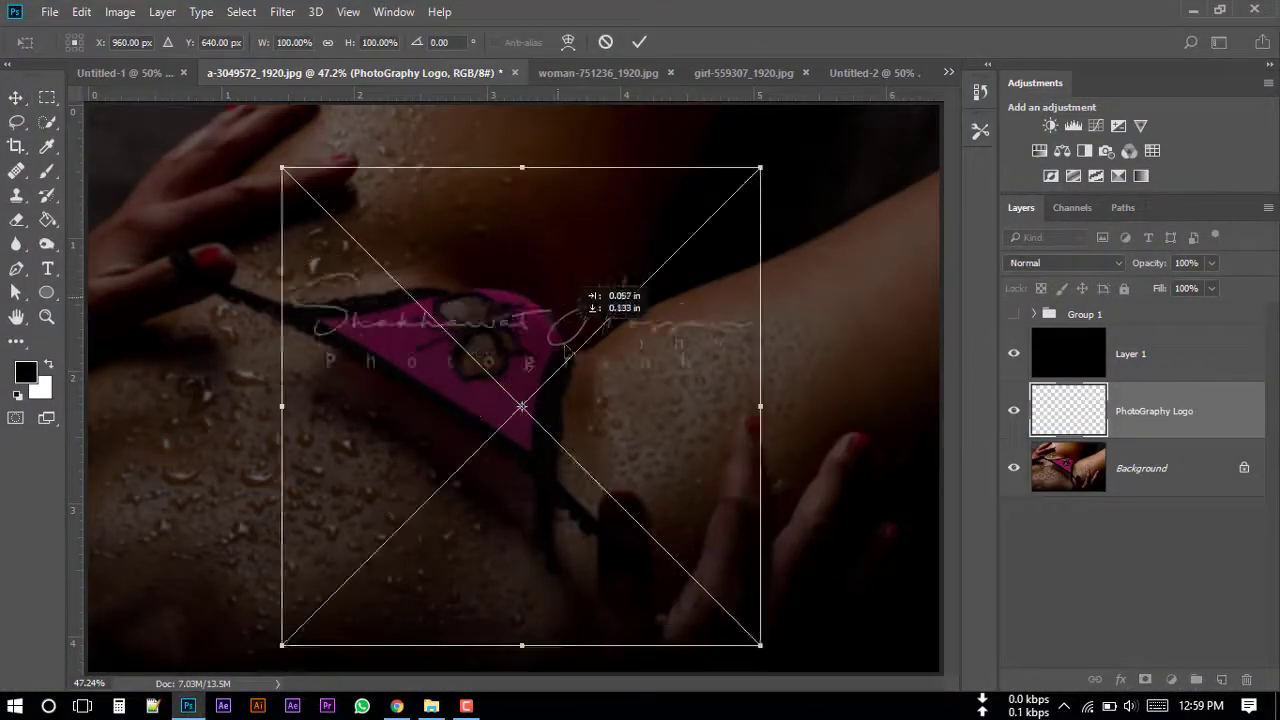
left_click(640, 50)
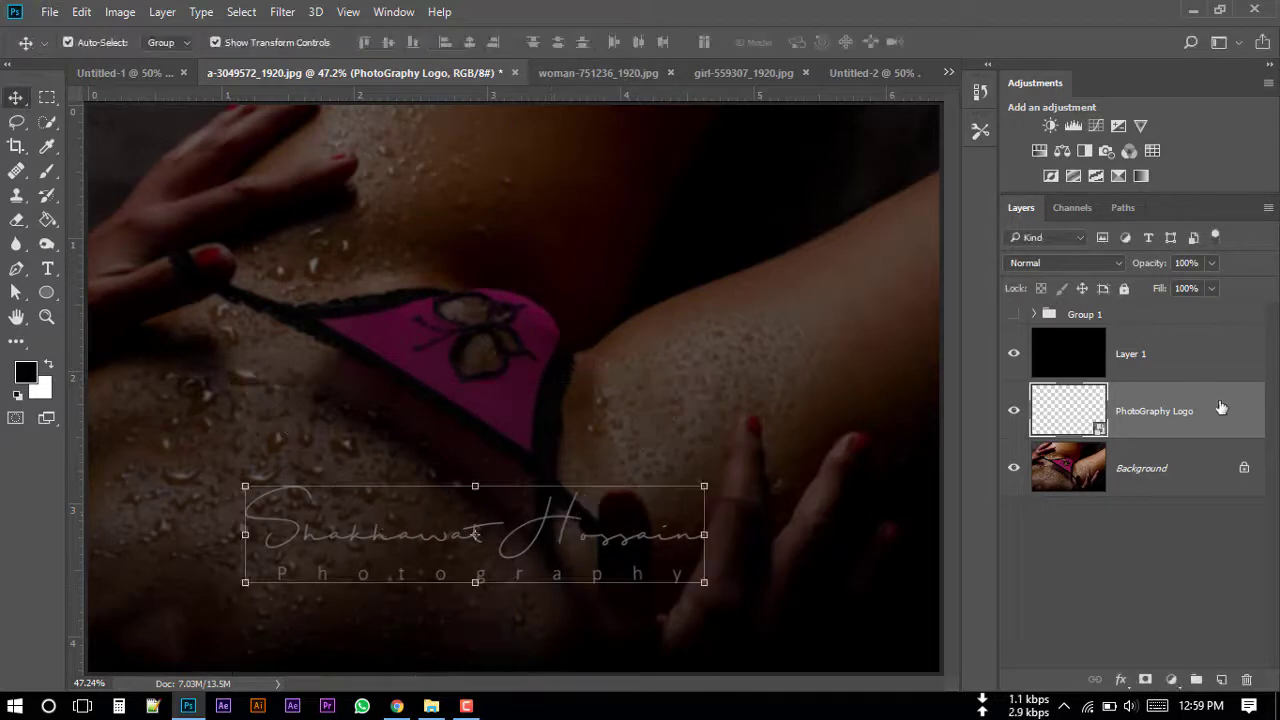
left_click_drag(1160, 412, 1153, 345)
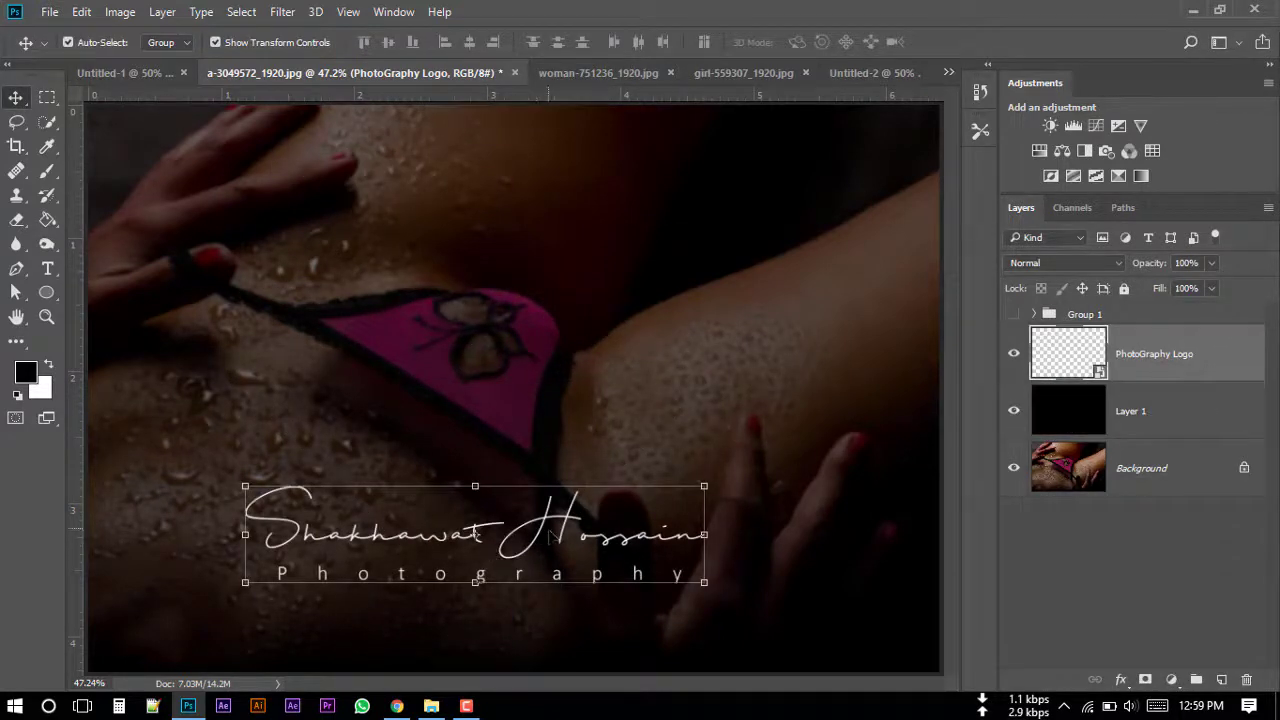
- Undo accidental overlay moves, nudge the logo left, and lock the overlay Layer 1
left_click_drag(548, 533, 494, 588)
key("5")
key("3")
key("ctrl+z")
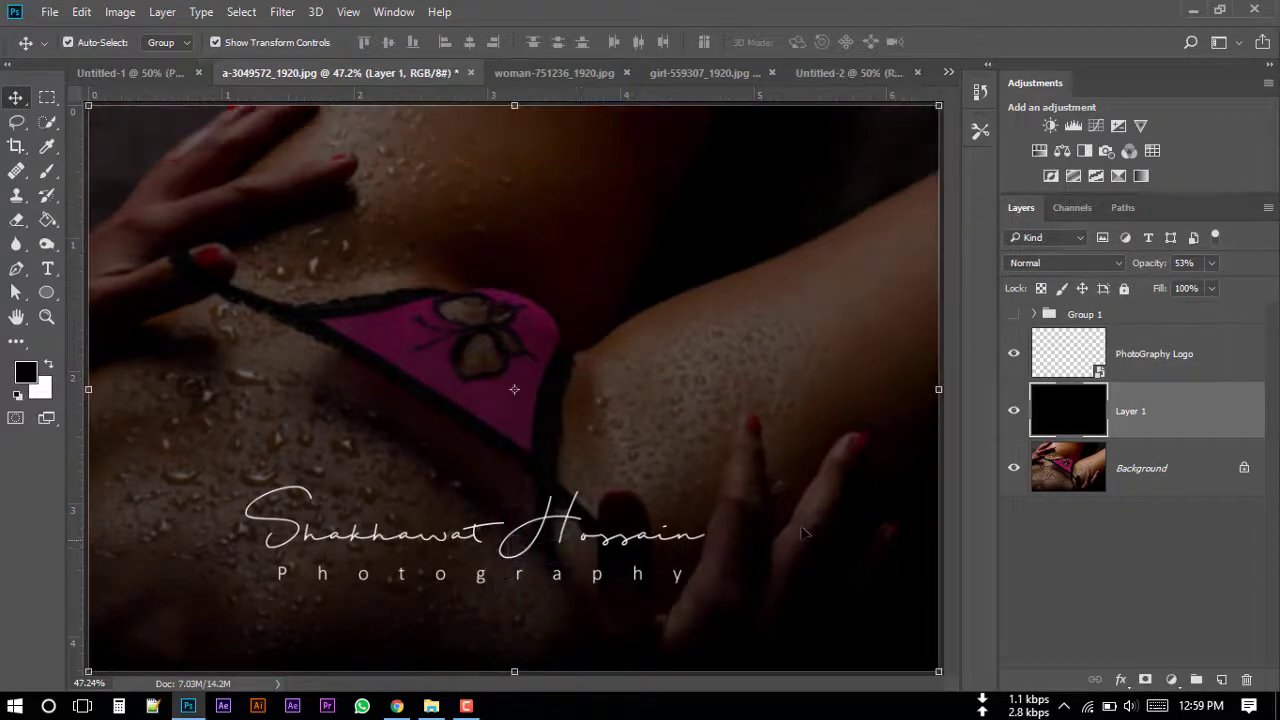
left_click(1092, 352)
key("shift+Left")
key("shift+Left")
key("shift+Left")
key("shift+Left")
key("shift+Left")
key("shift+Left")
key("shift+Left")
key("shift+Left")
key("shift+Left")
key("shift+Left")
key("shift+Left")
key("shift+Left")
key("shift+Left")
key("shift+Left")
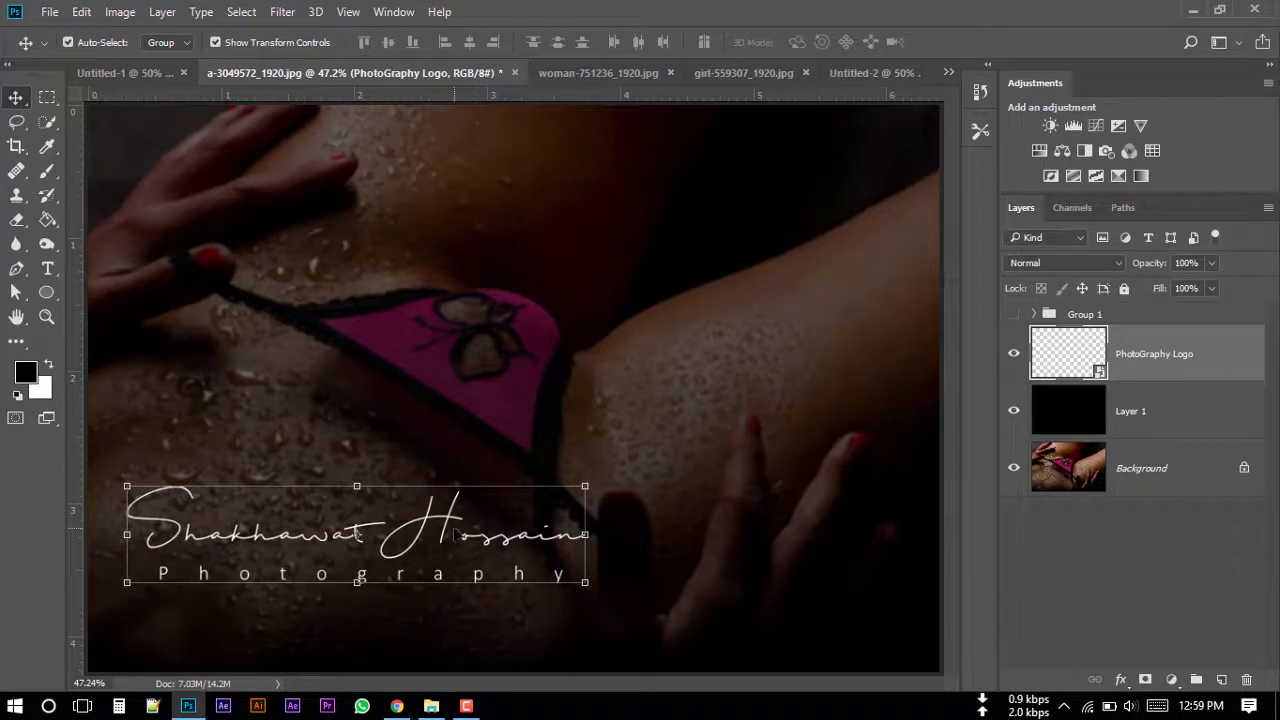
left_click_drag(455, 535, 457, 559)
key("ctrl+z")
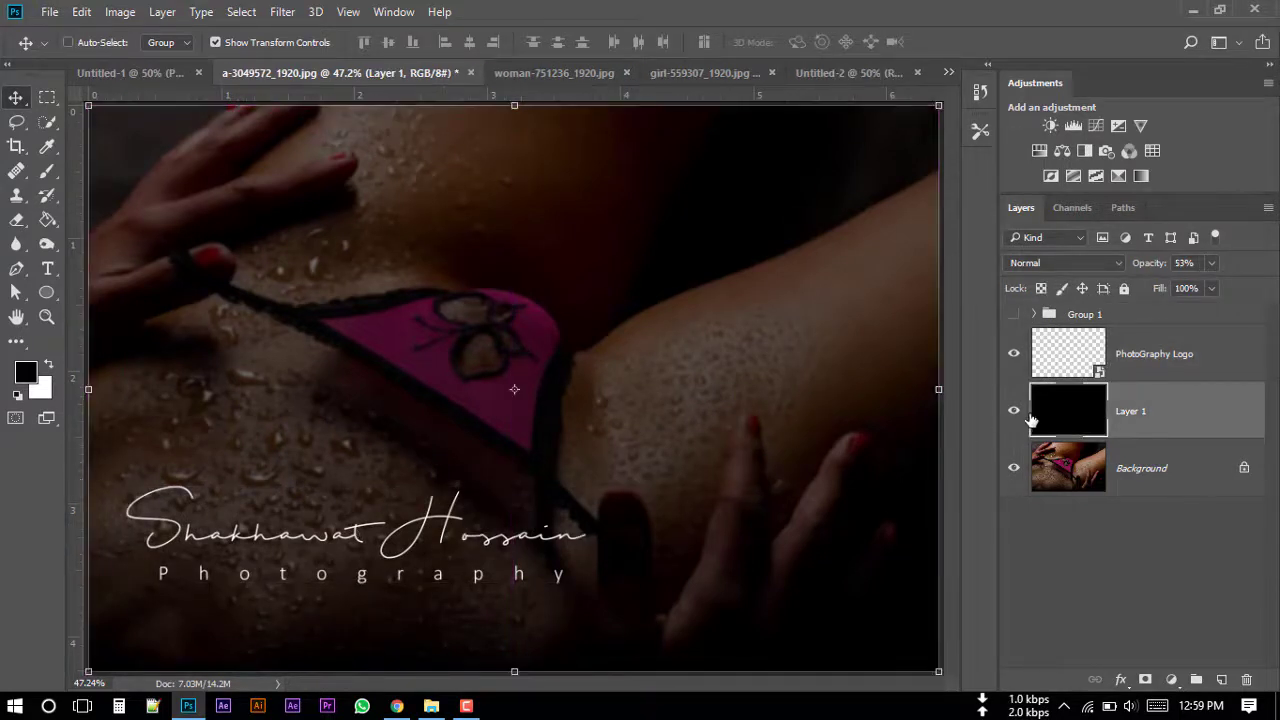
key("ctrl")
key("ctrl+slash")
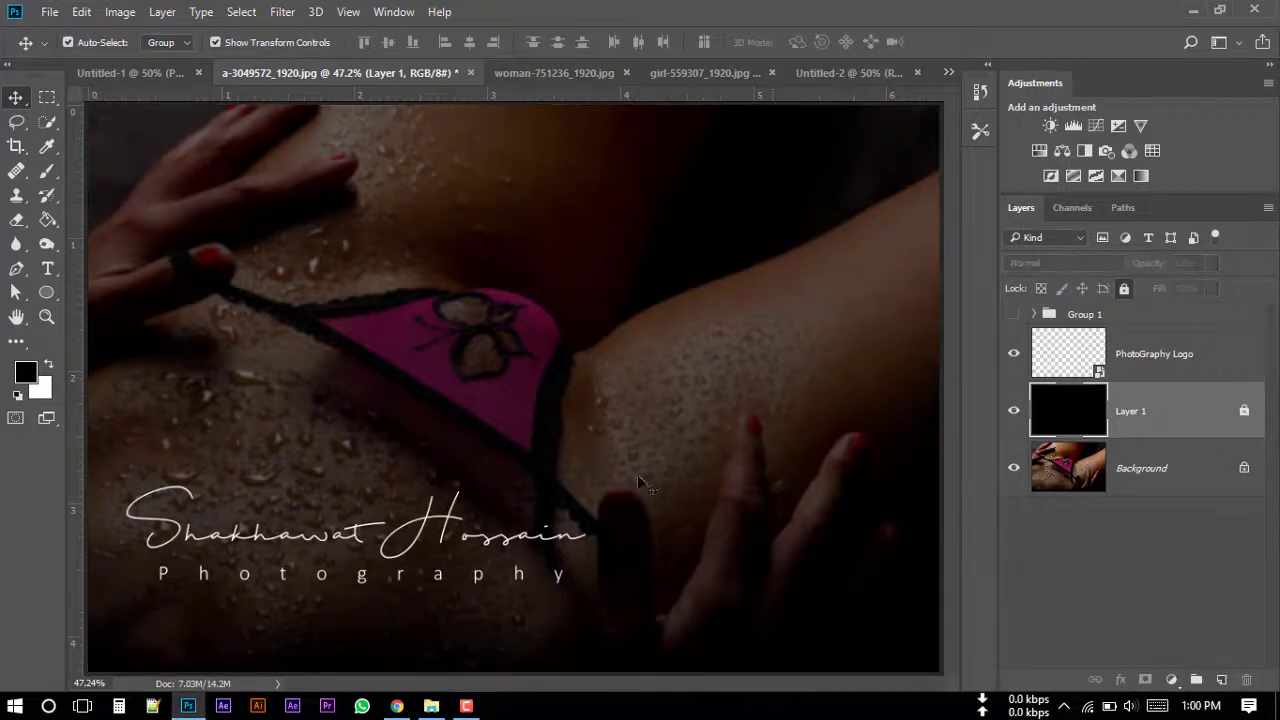
- Enlarge the logo to about 123% with Free Transform and commit
left_click(372, 555)
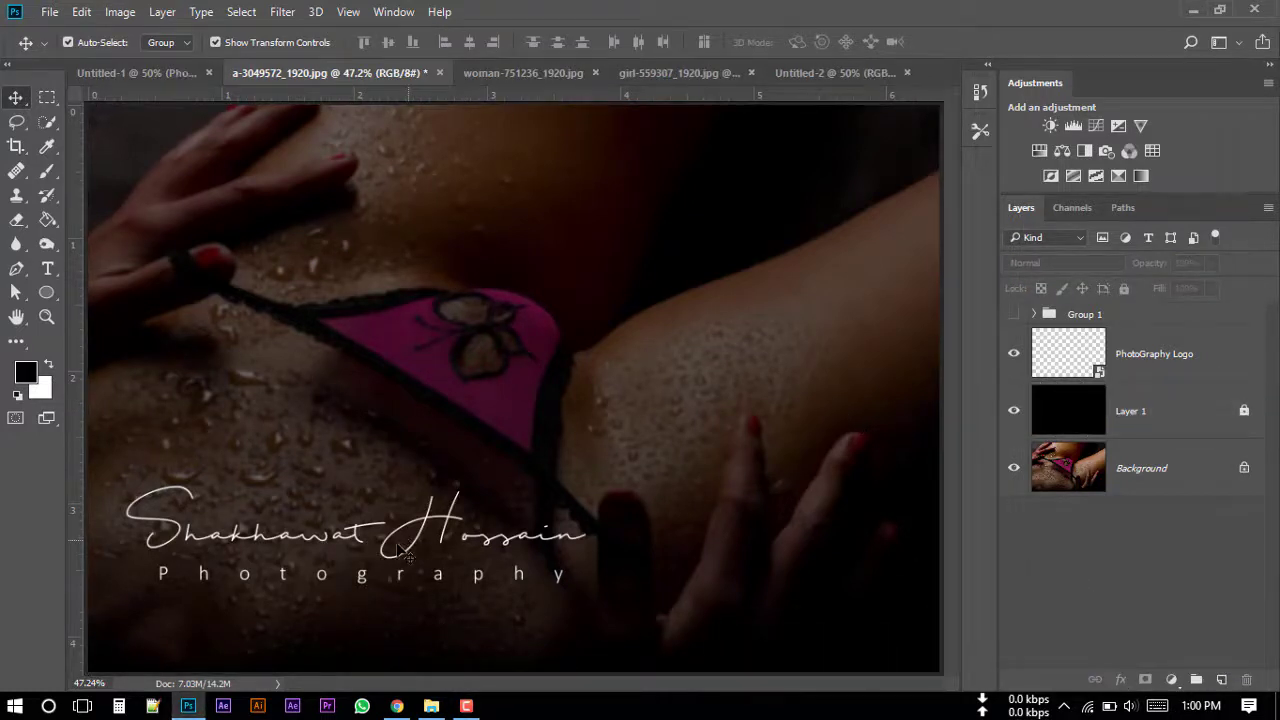
left_click_drag(392, 542, 406, 557)
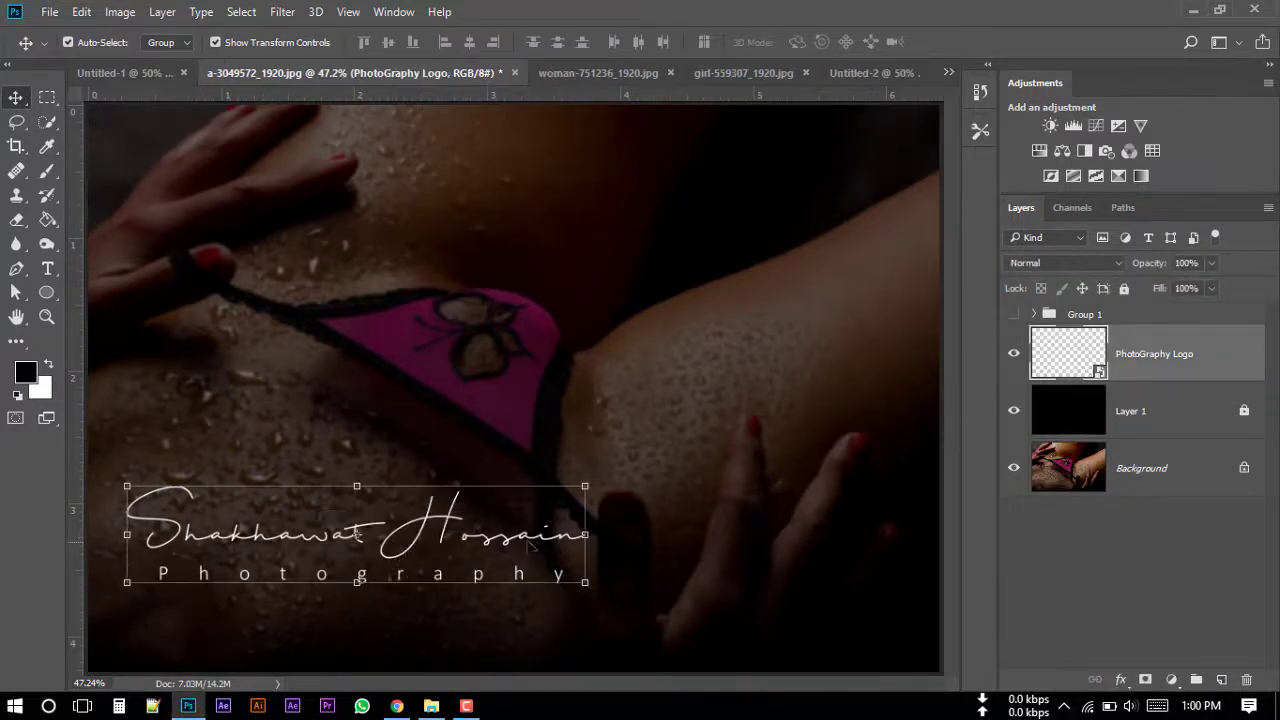
left_click_drag(506, 540, 518, 560)
key("ctrl+t")
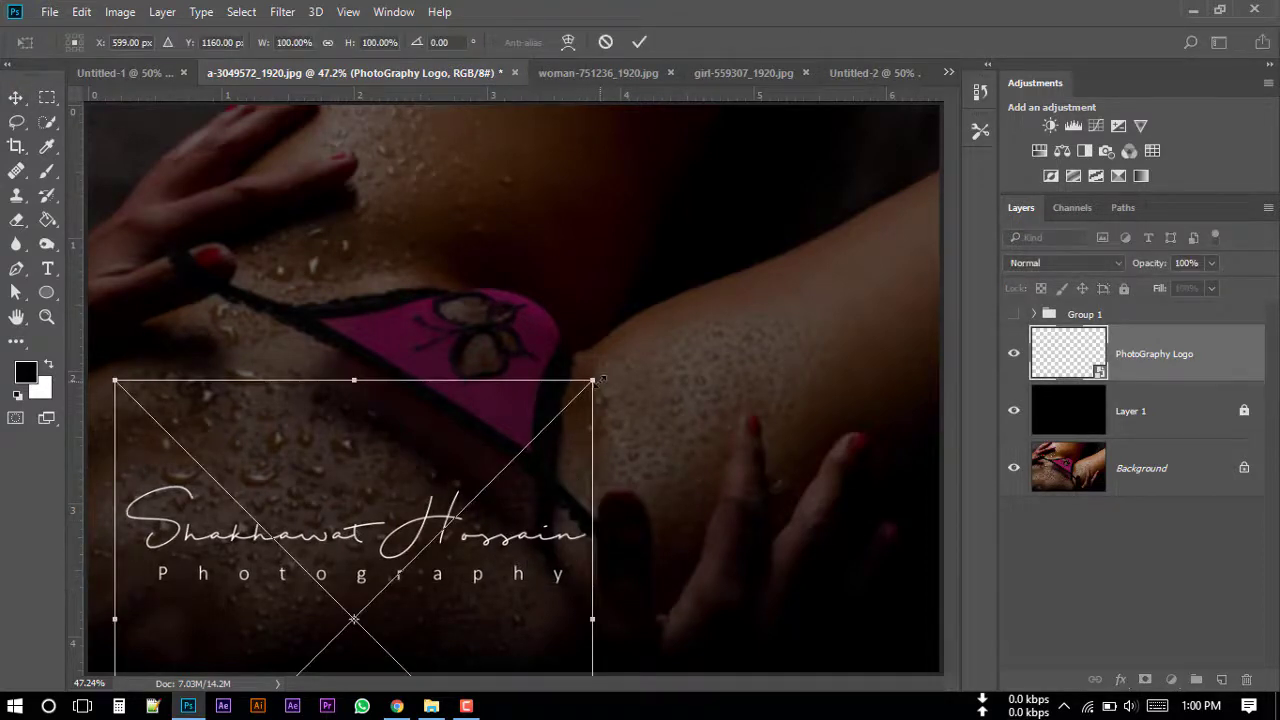
left_click_drag(596, 382, 686, 330)
mouse_move(490, 518)
left_mouse_down()
mouse_move(519, 524)
mouse_move(494, 562)
left_mouse_up()
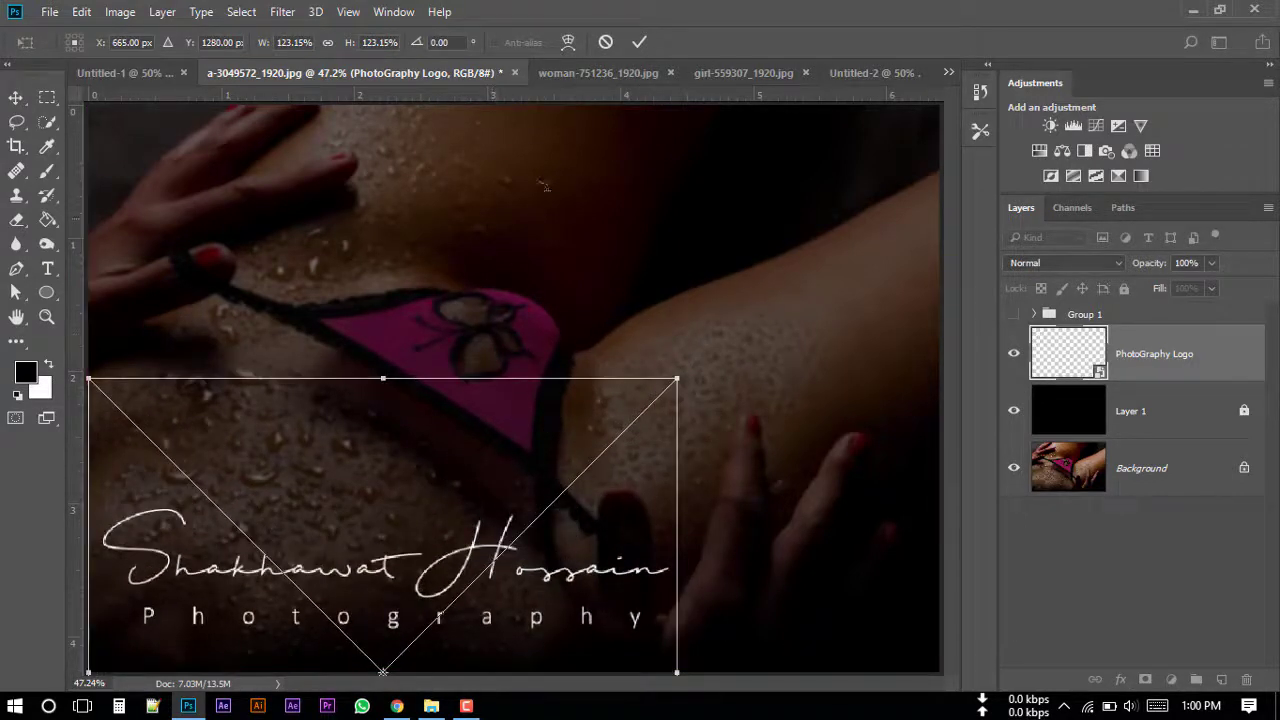
left_click(640, 43)
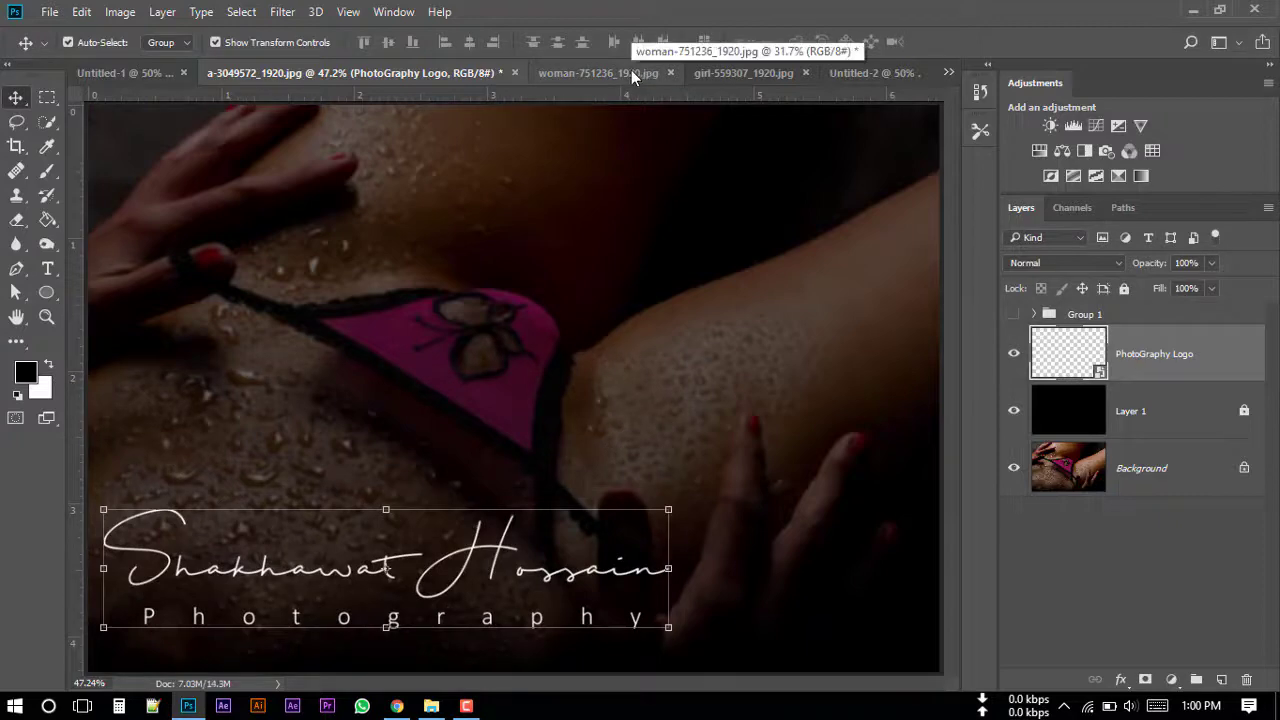
- Place the logo PNG on the flower-crown portrait and move it to the bottom edge
left_click(1193, 10)
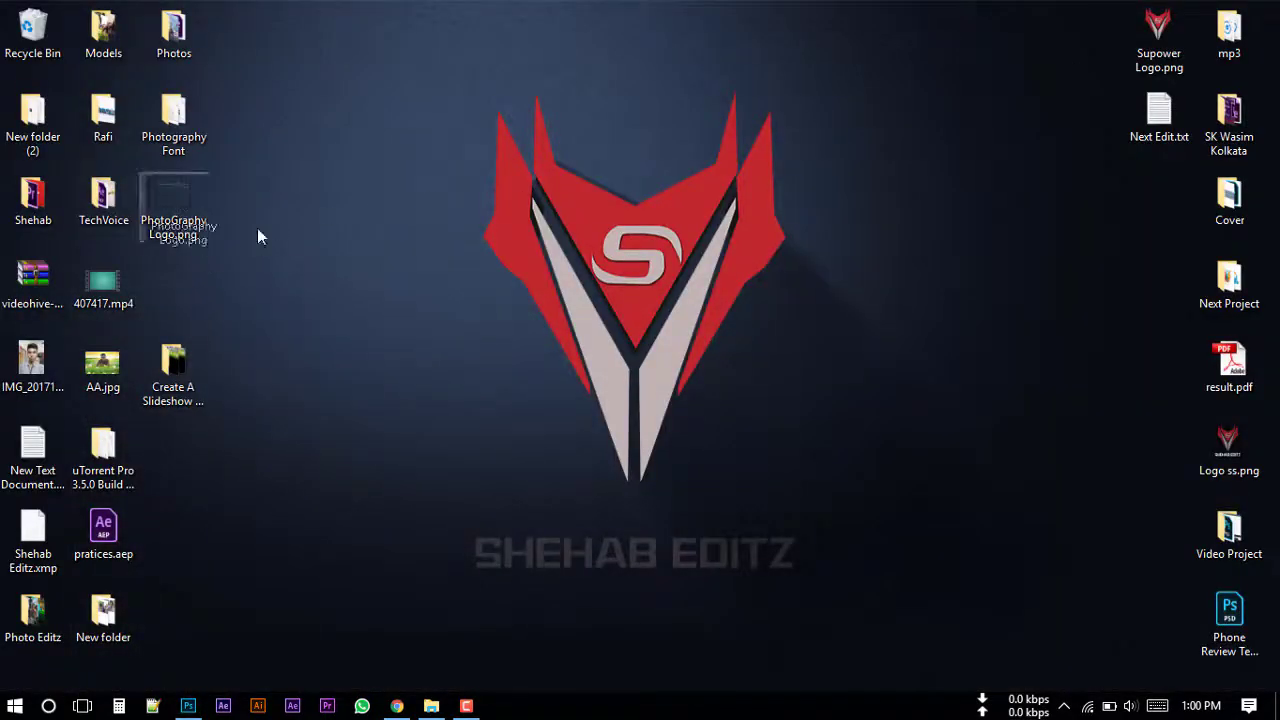
mouse_move(369, 271)
left_mouse_down()
mouse_move(532, 99)
mouse_move(271, 643)
mouse_move(186, 706)
mouse_move(587, 71)
mouse_move(566, 515)
mouse_move(569, 478)
mouse_move(670, 520)
left_mouse_up()
left_click(638, 42)
mouse_move(600, 358)
left_mouse_down()
mouse_move(575, 680)
mouse_move(580, 622)
left_mouse_up()
left_click(820, 402)
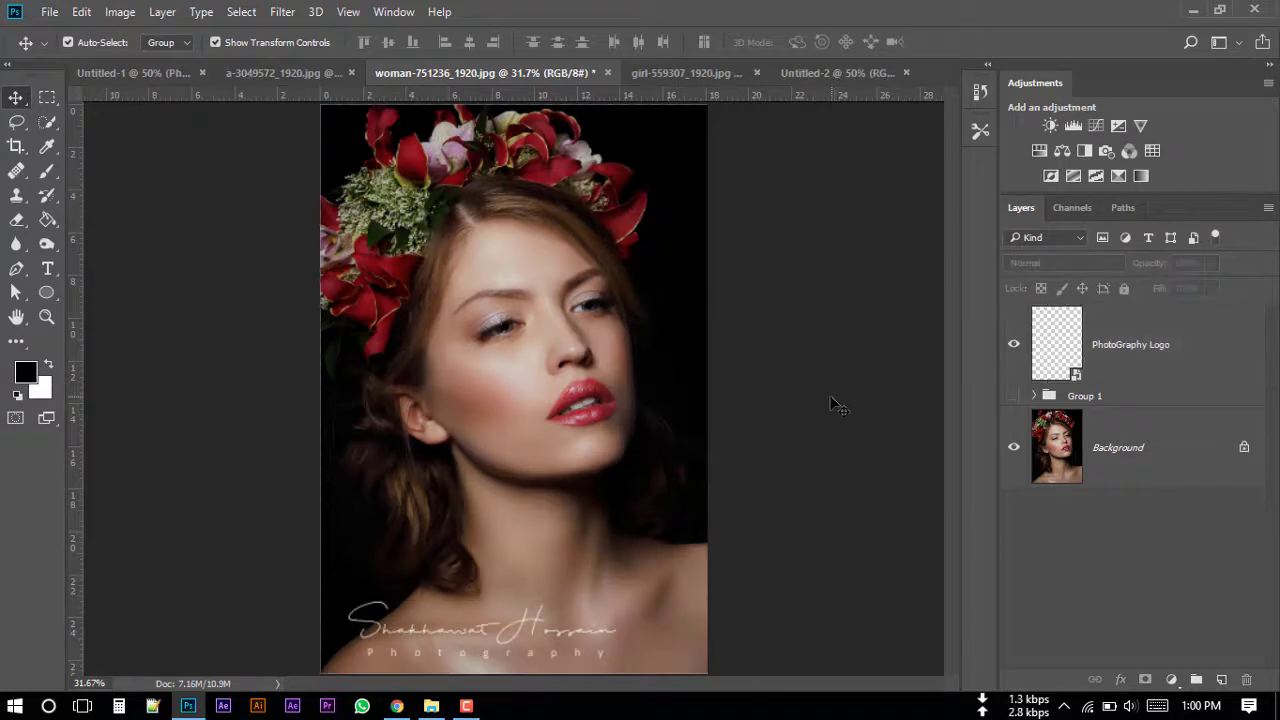
- Switch to the rose portrait and minimize Photoshop and Chrome to drag the logo file from the desktop
left_click(690, 73)
left_click(1193, 10)
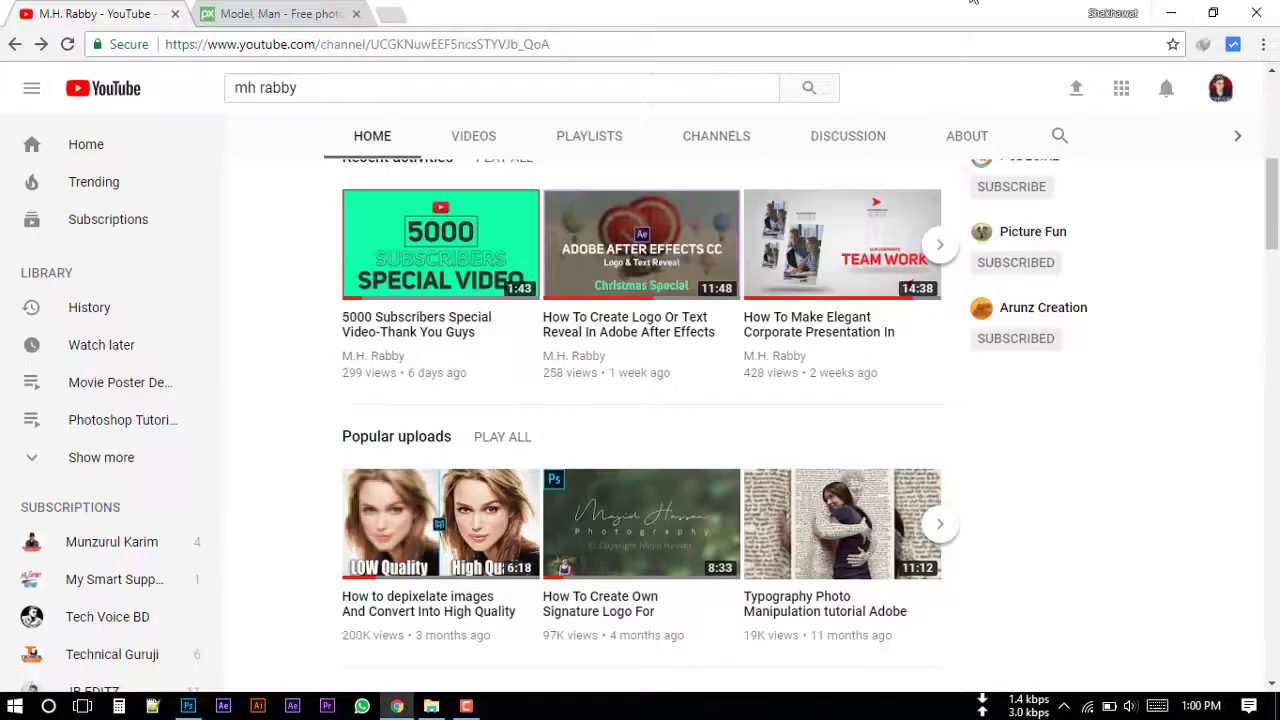
left_click(1171, 12)
left_click_drag(189, 215, 205, 708)
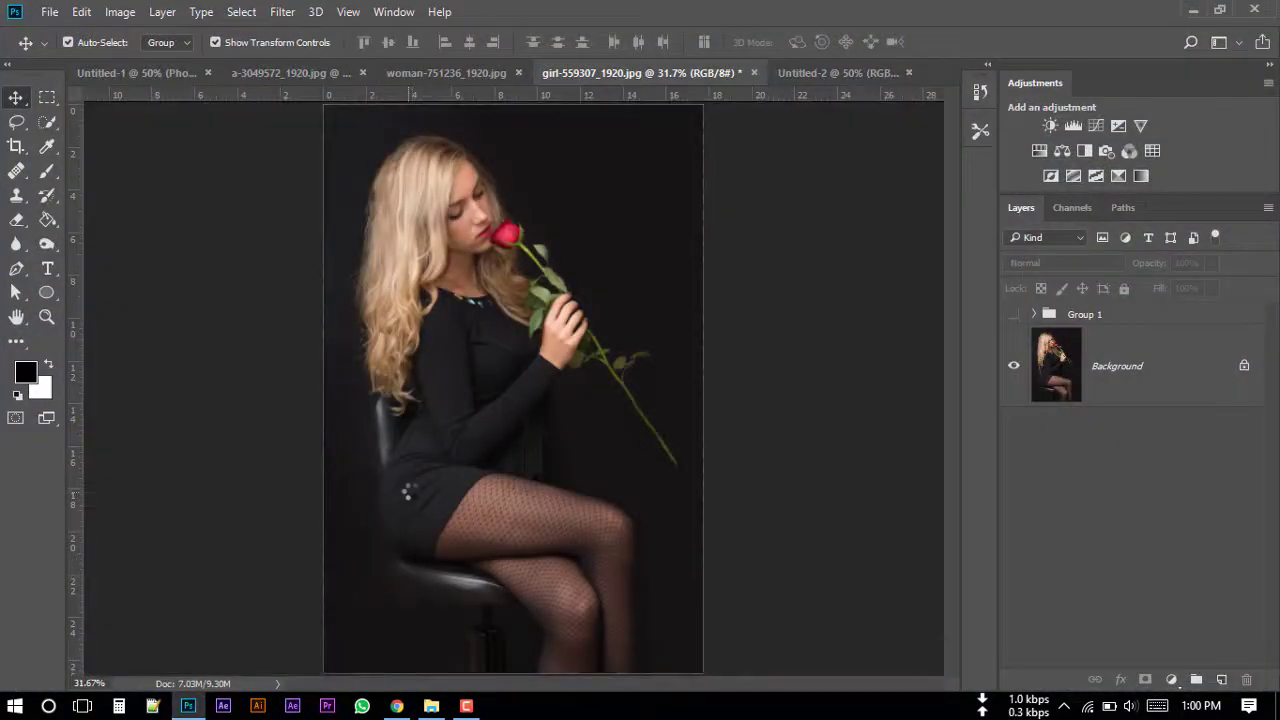
- Drop the logo onto the rose portrait, enlarge it, and commit the placement
left_click_drag(205, 708, 409, 486)
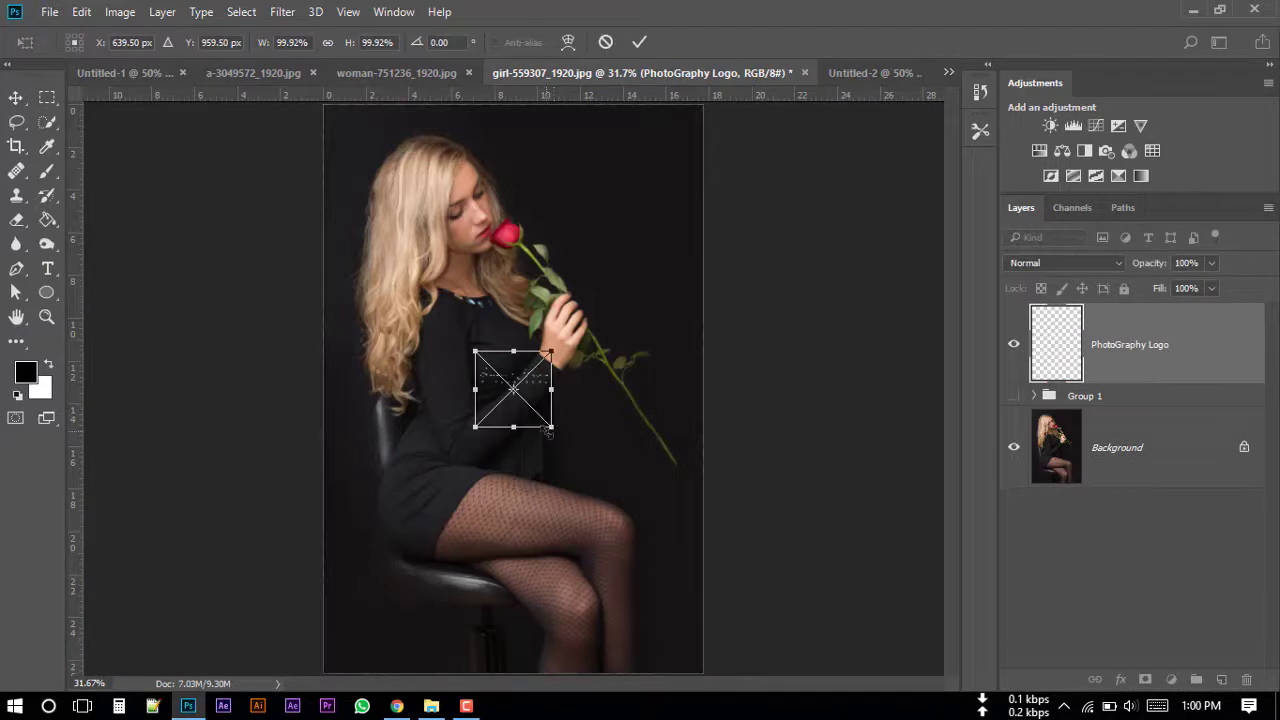
left_click_drag(550, 429, 682, 489)
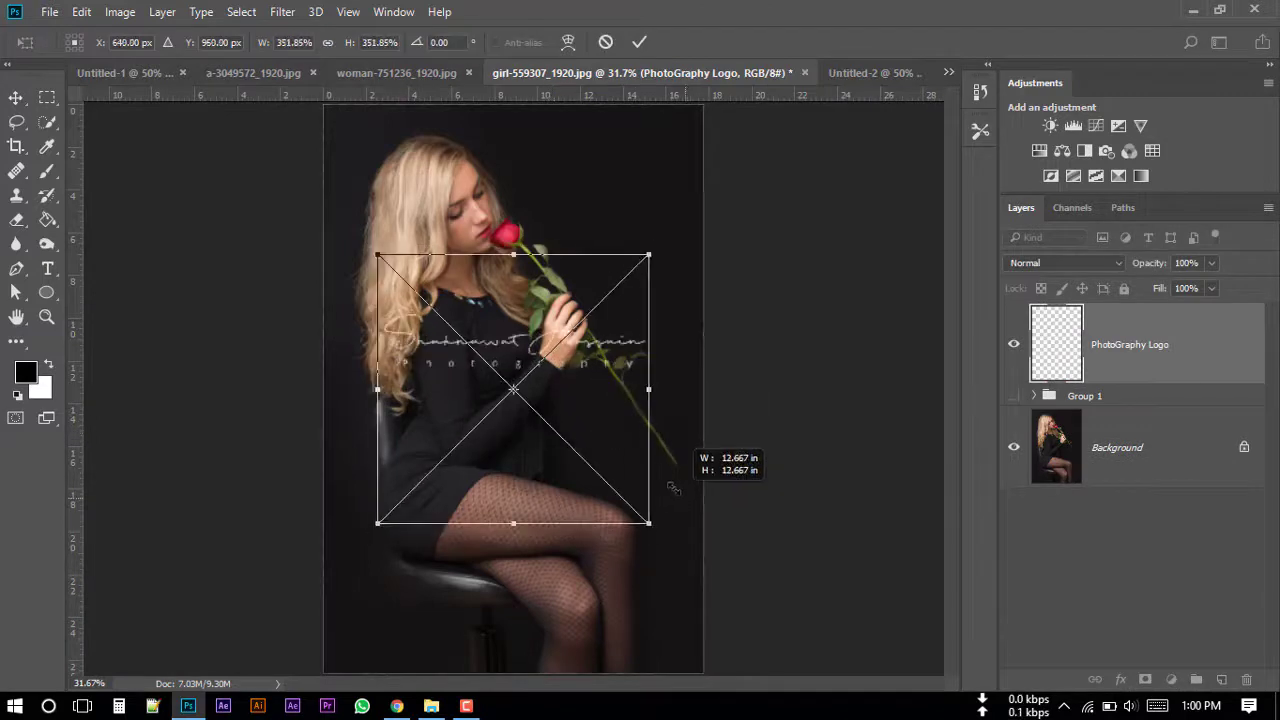
left_click_drag(622, 401, 470, 642)
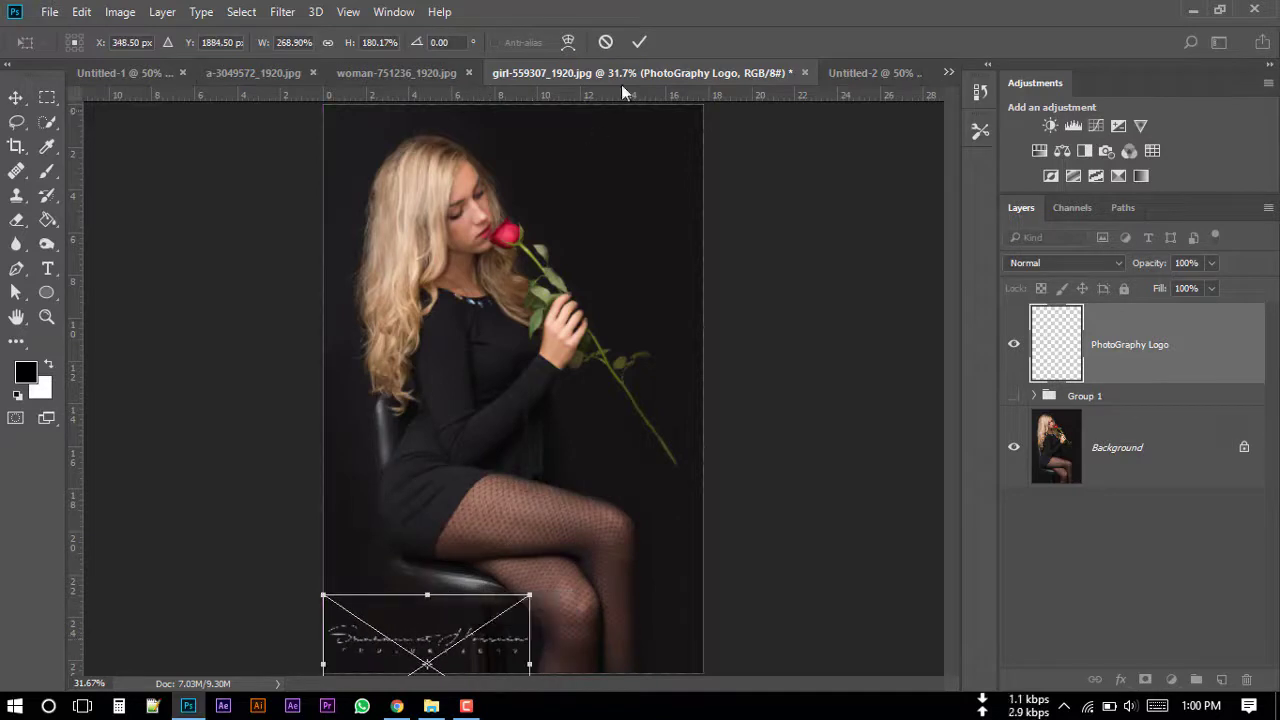
left_click(639, 41)
left_click(820, 427)
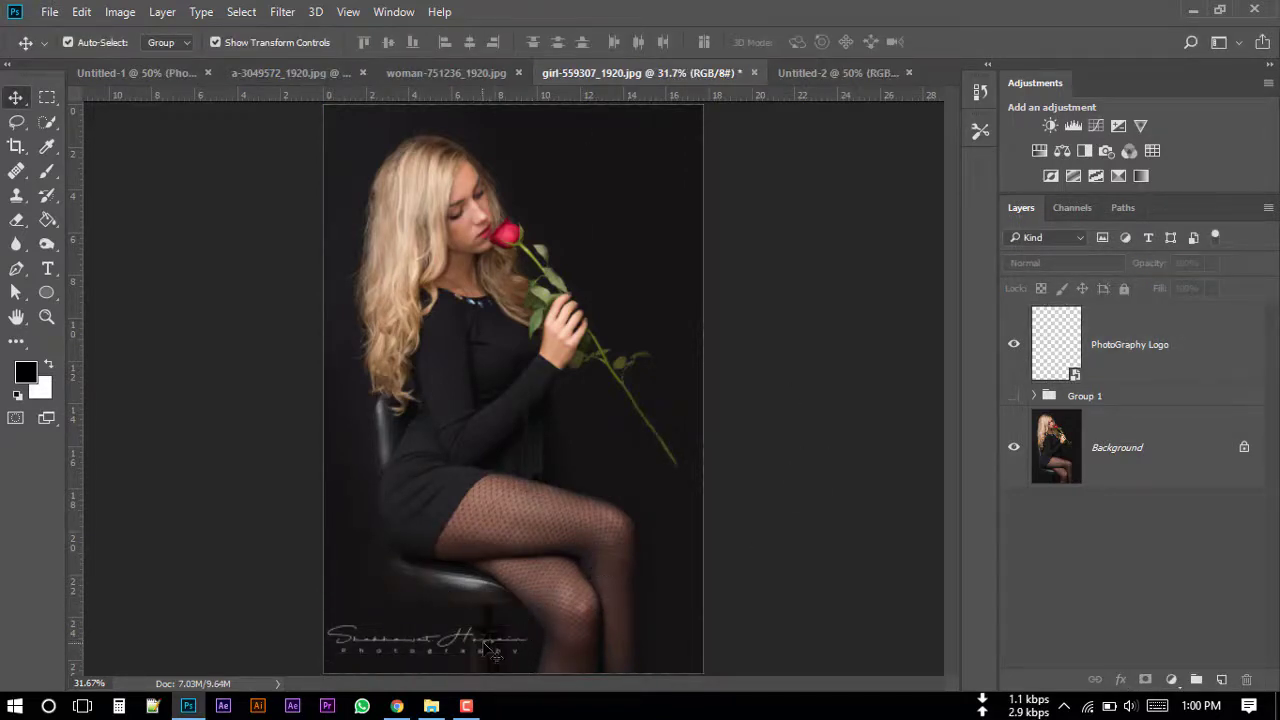
- Reposition the logo to the rose portrait's top-right corner with Free Transform
left_click(490, 640)
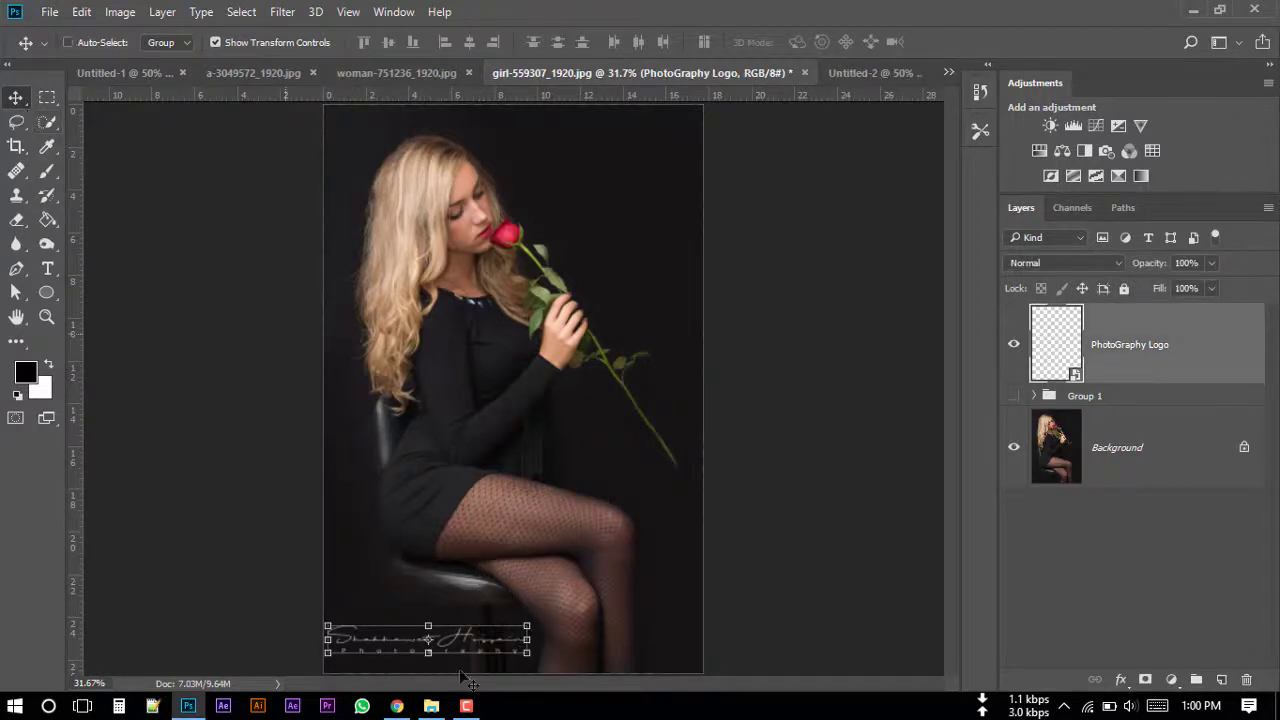
key("ctrl+t")
left_click_drag(472, 652, 628, 126)
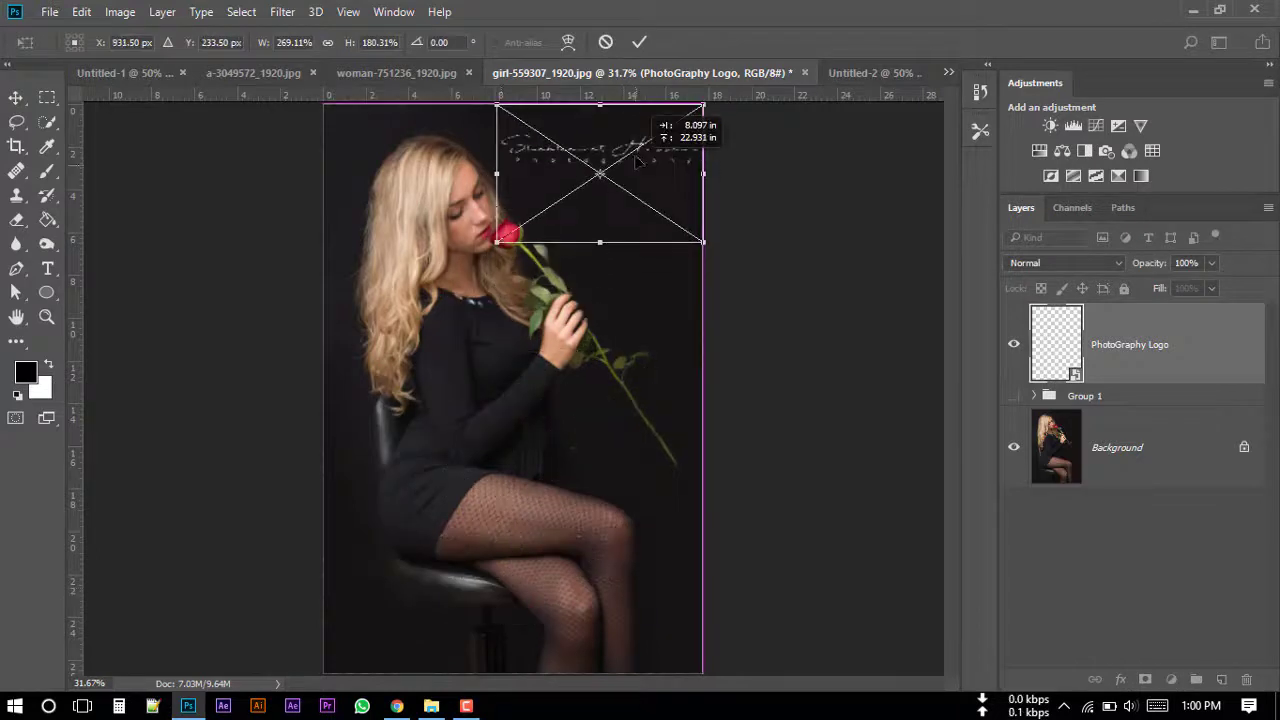
left_click(639, 41)
left_click(777, 189)
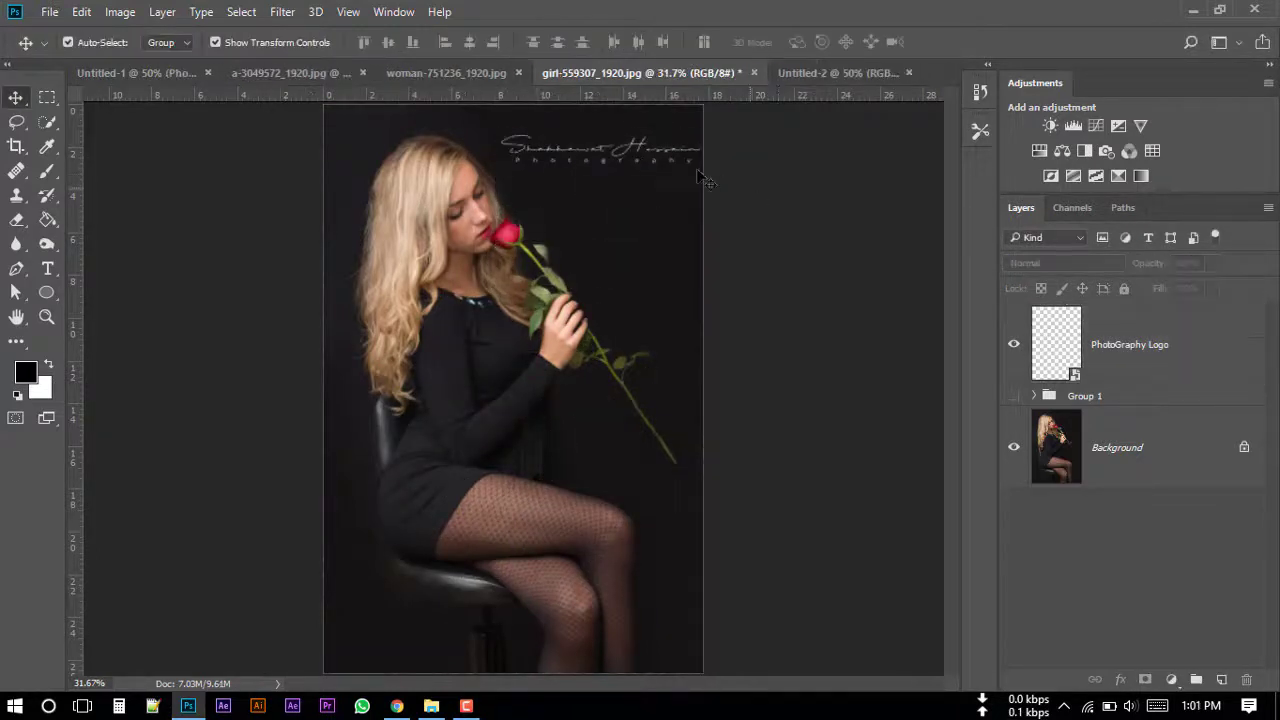